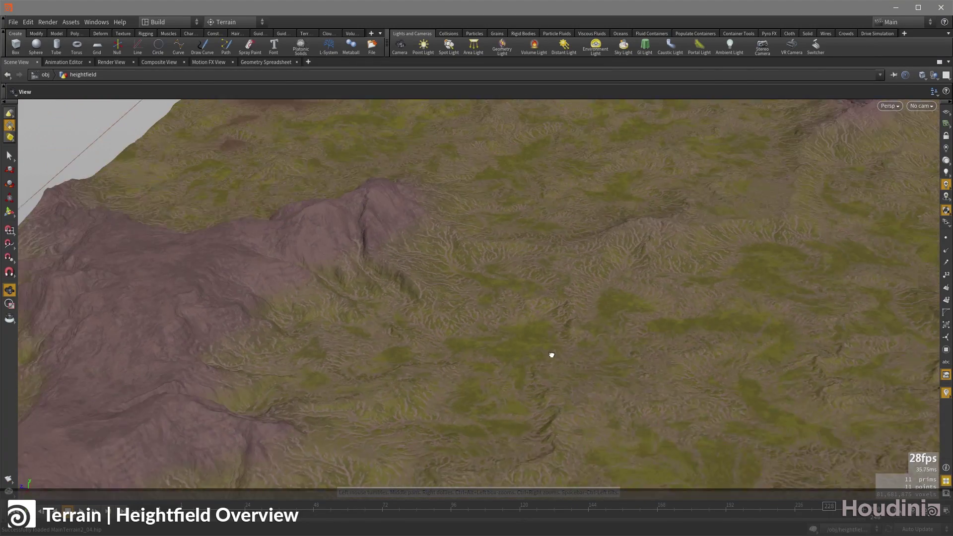
left_click_drag(552, 355, 323, 336)
right_click_drag(396, 353, 517, 362)
left_click_drag(517, 362, 457, 362)
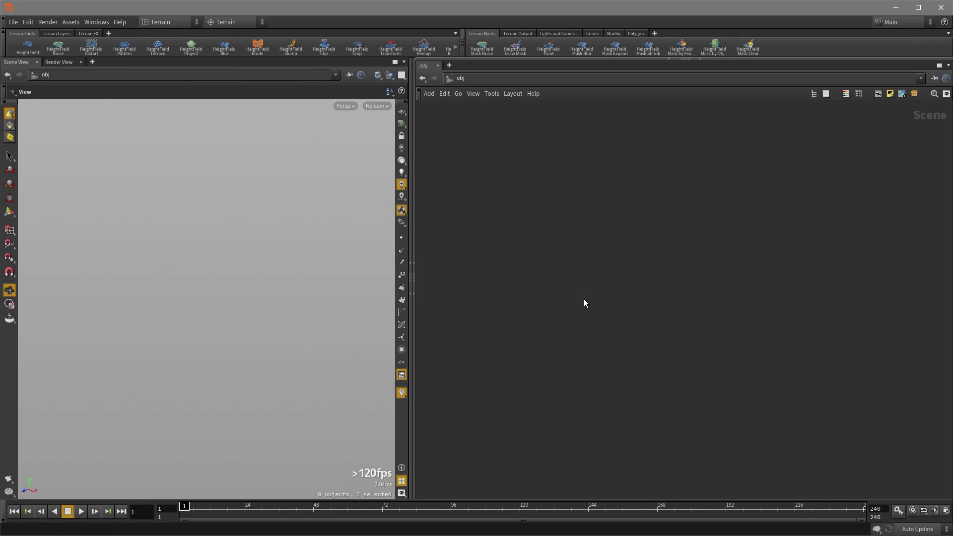
left_click(165, 22)
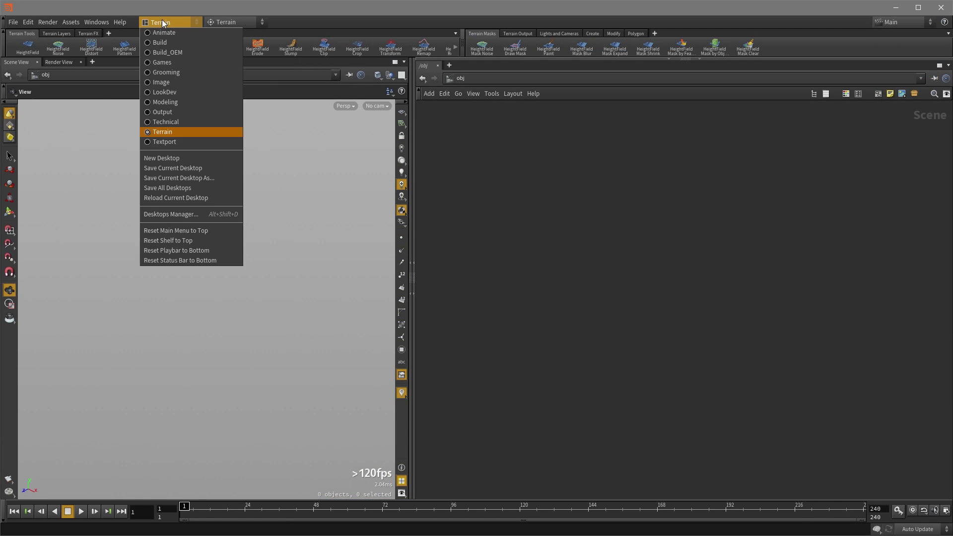
left_click(257, 144)
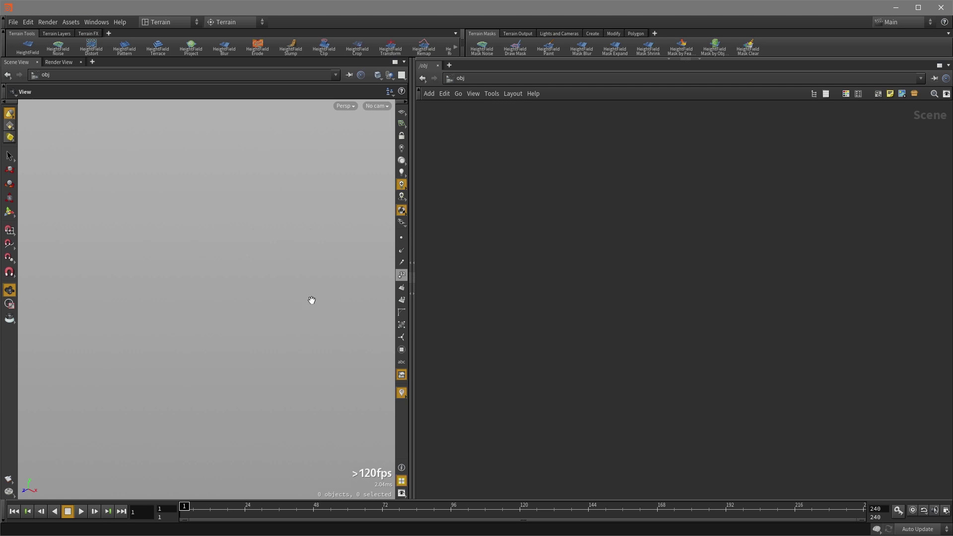
key("c")
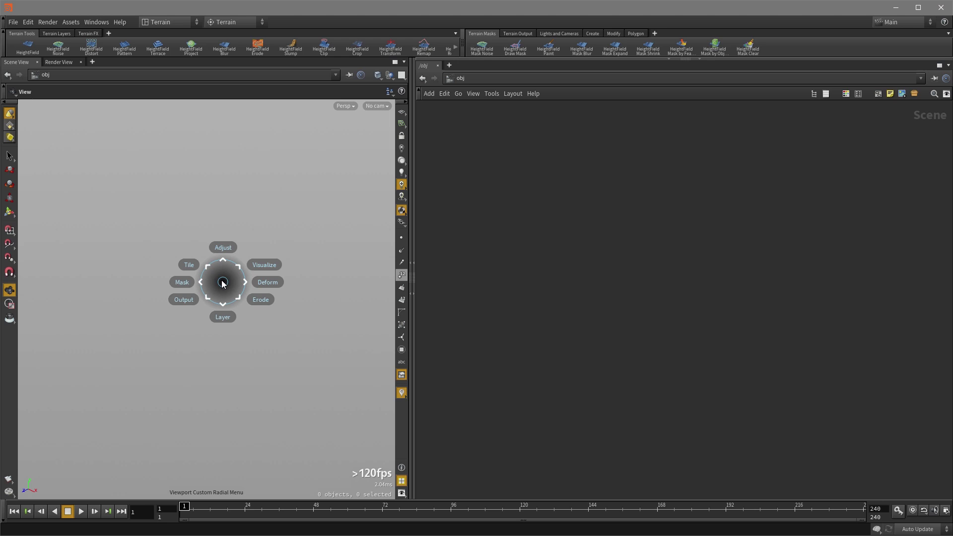
key("Escape")
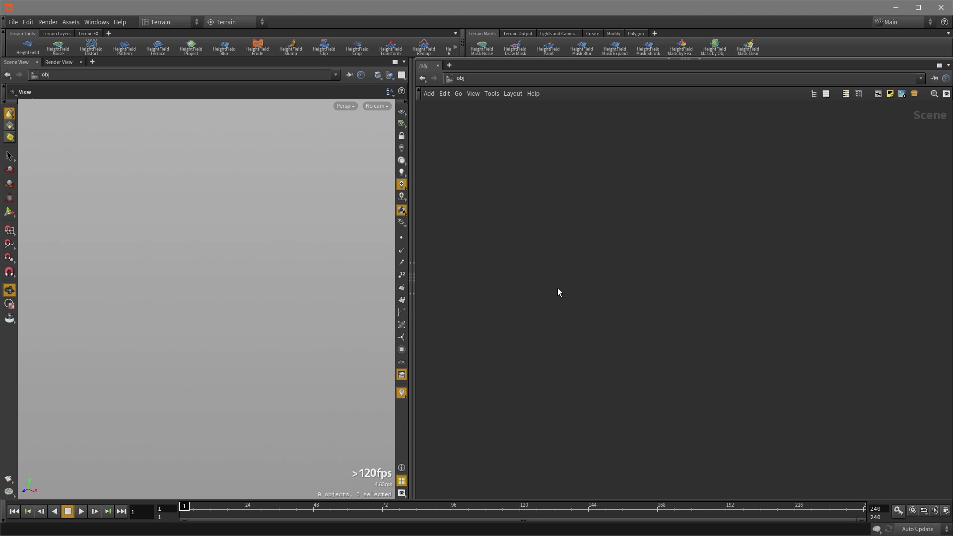
left_click(452, 76)
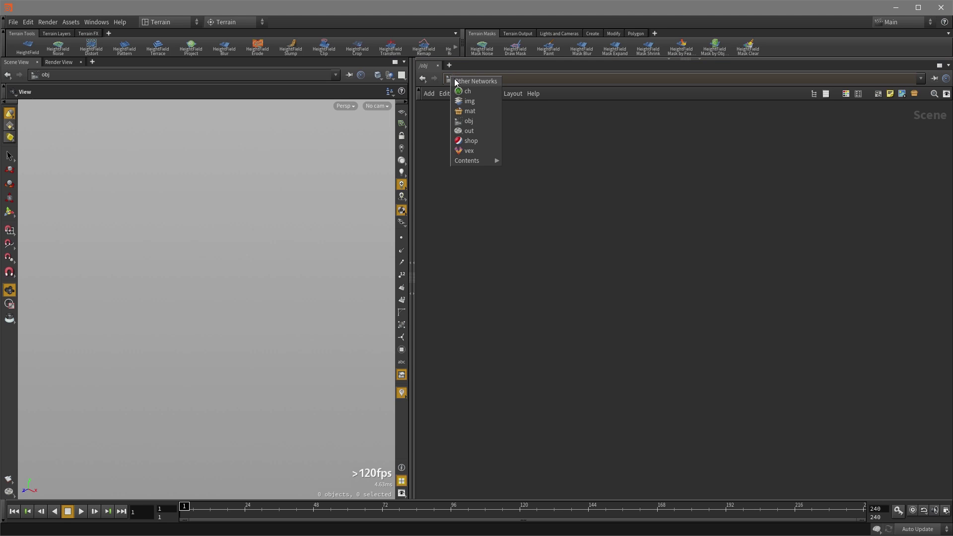
left_click(492, 122)
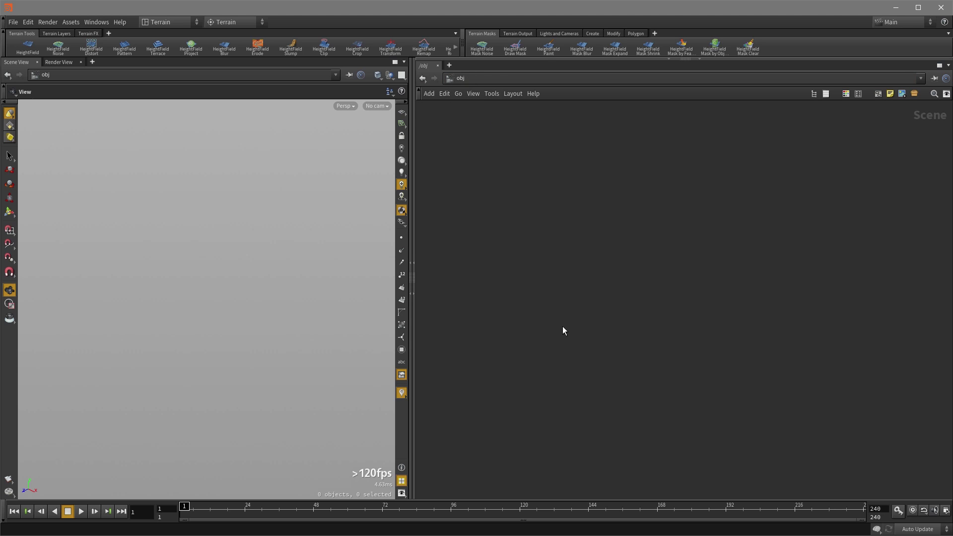
Create a heightfield object, enter its network with the node parameters shown, and frame the heightfield in the viewport
left_click(28, 48)
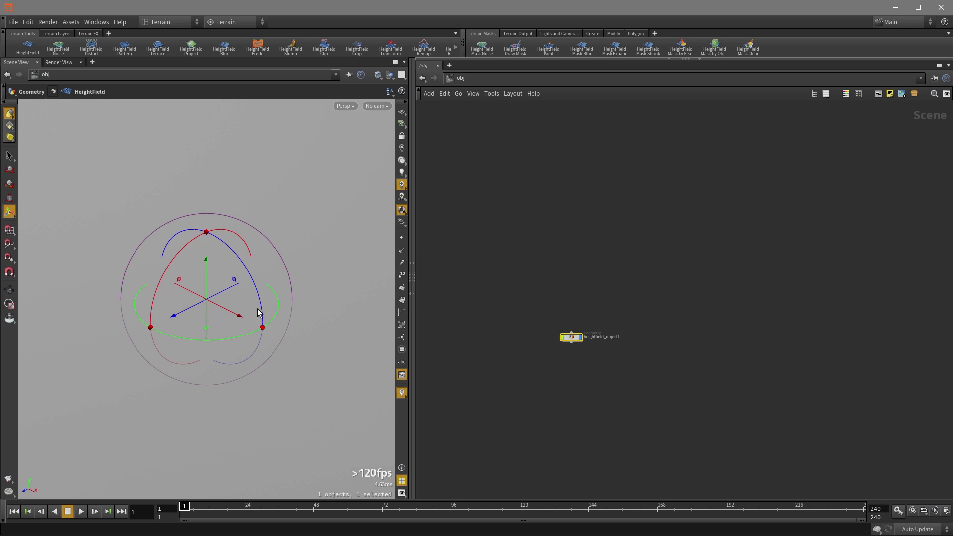
scroll(594, 372, "up", 5)
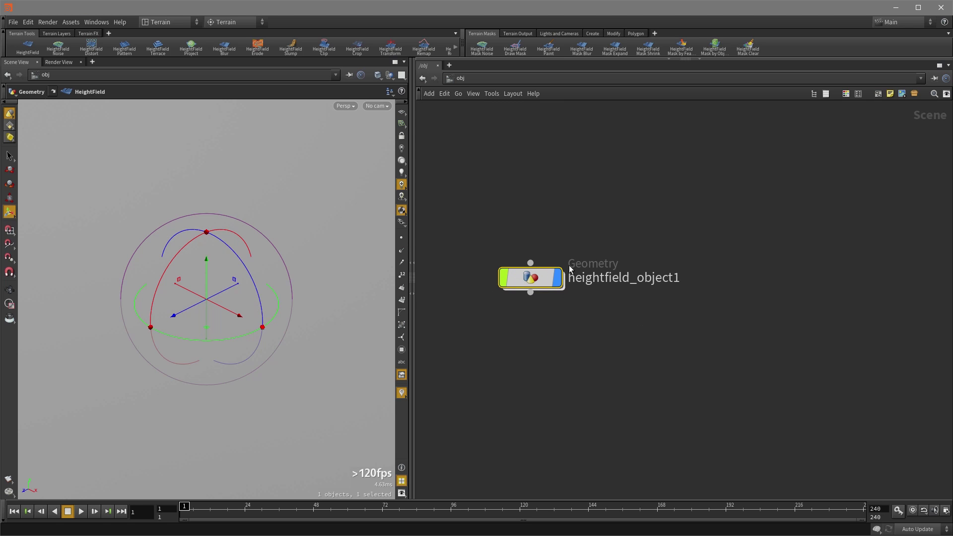
double_click(544, 277)
key("p")
key("h")
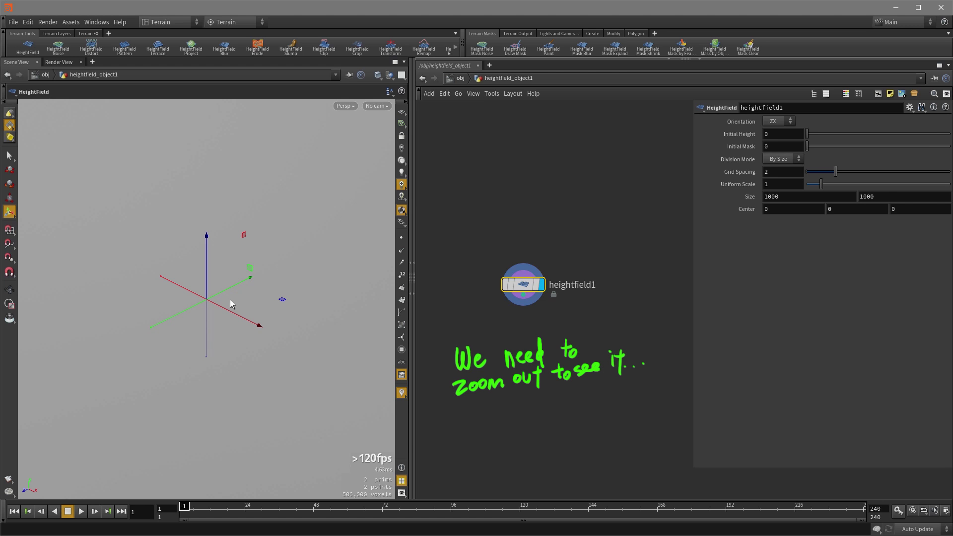
key("space+g")
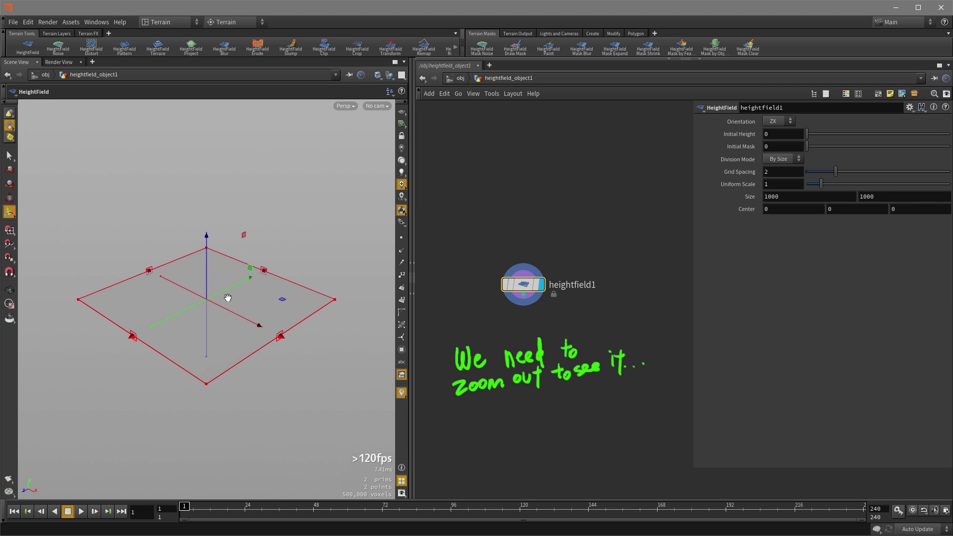
left_click_drag(240, 201, 281, 229)
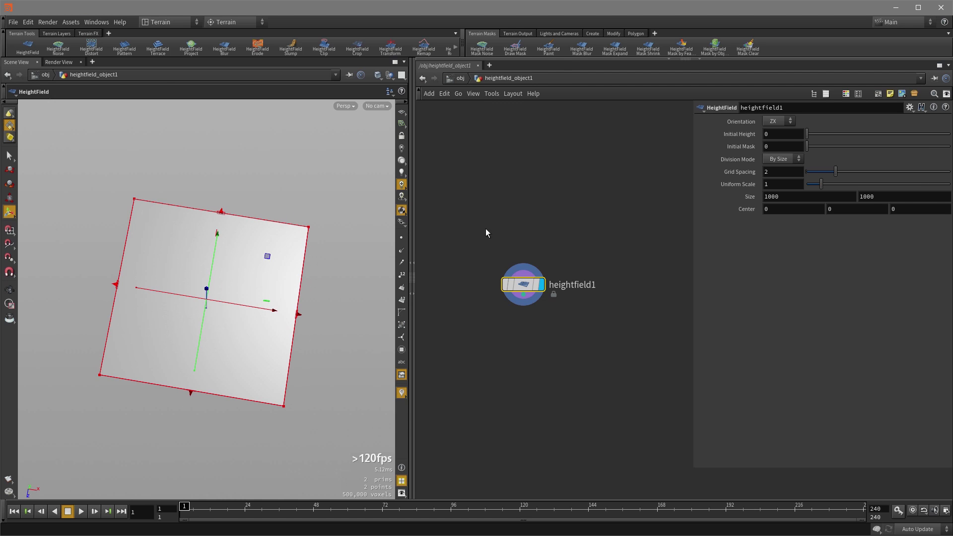
Add a HeightField Noise node after the heightfield node
left_click(57, 50)
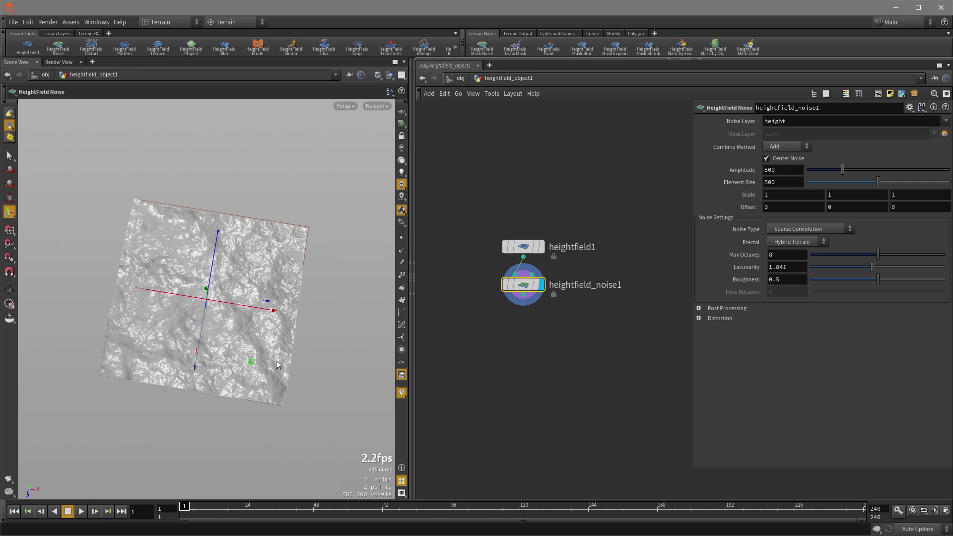
left_click_drag(280, 366, 280, 346)
right_click_drag(280, 346, 334, 356, "alt")
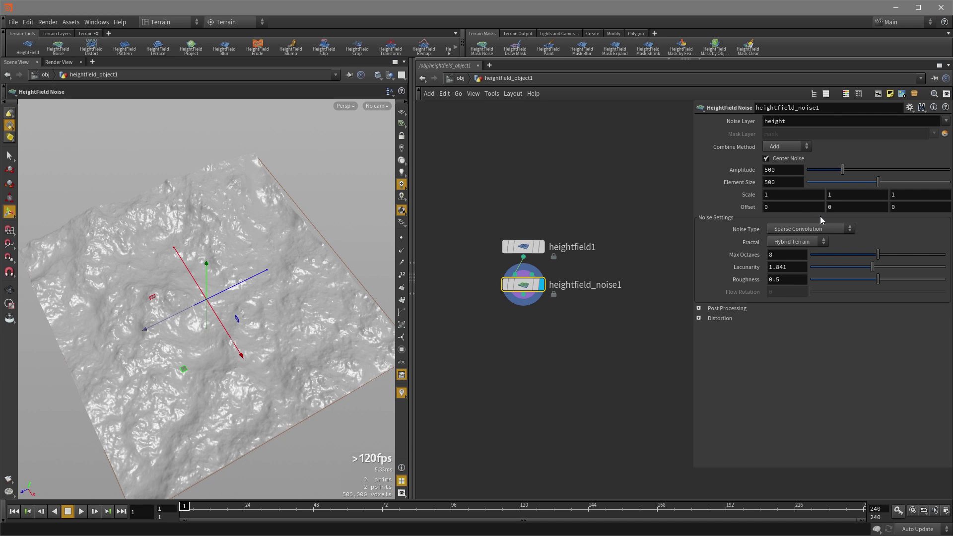
left_click(448, 135)
key("Tab")
mouse_move(470, 331)
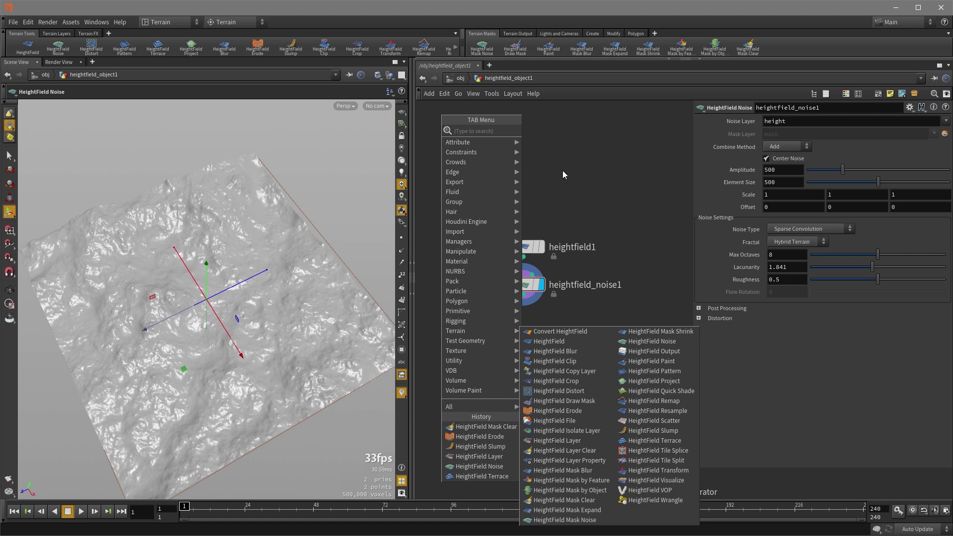
type("hf")
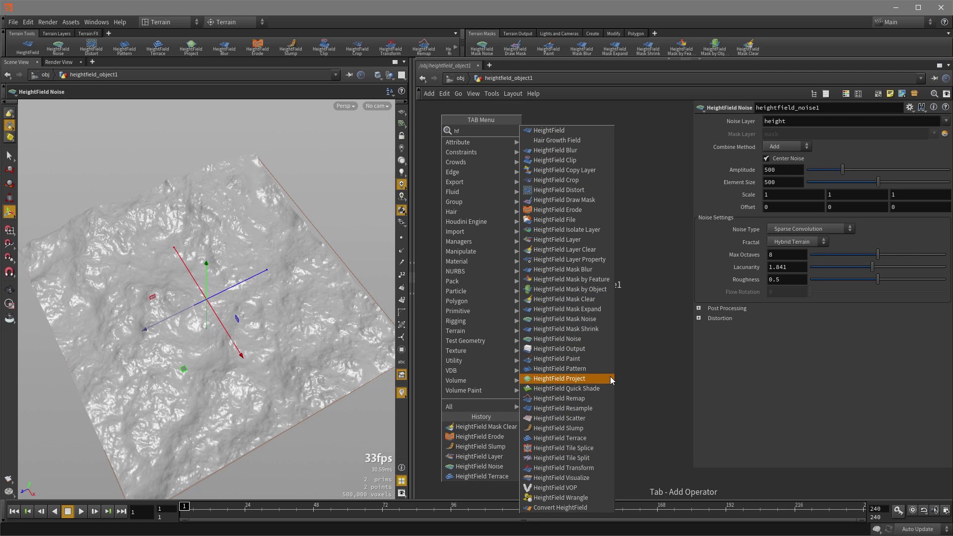
left_click(626, 377)
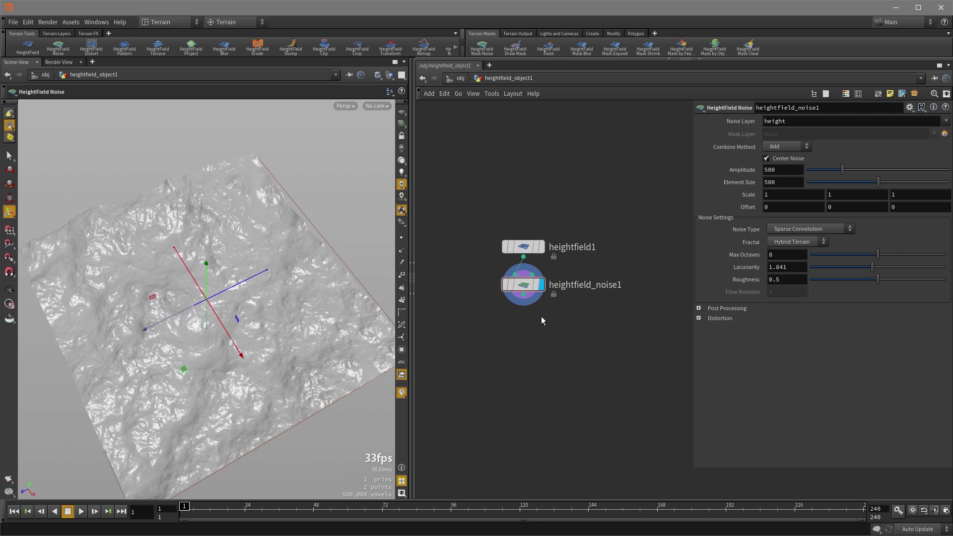
Add a HeightField Mask by Object node beside the noise node
key("Tab")
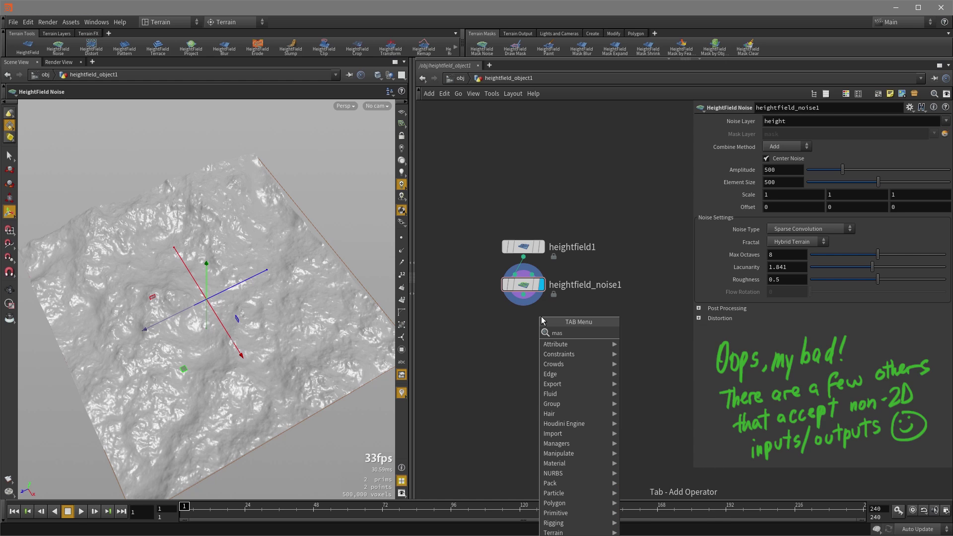
type("maskby")
key("Return")
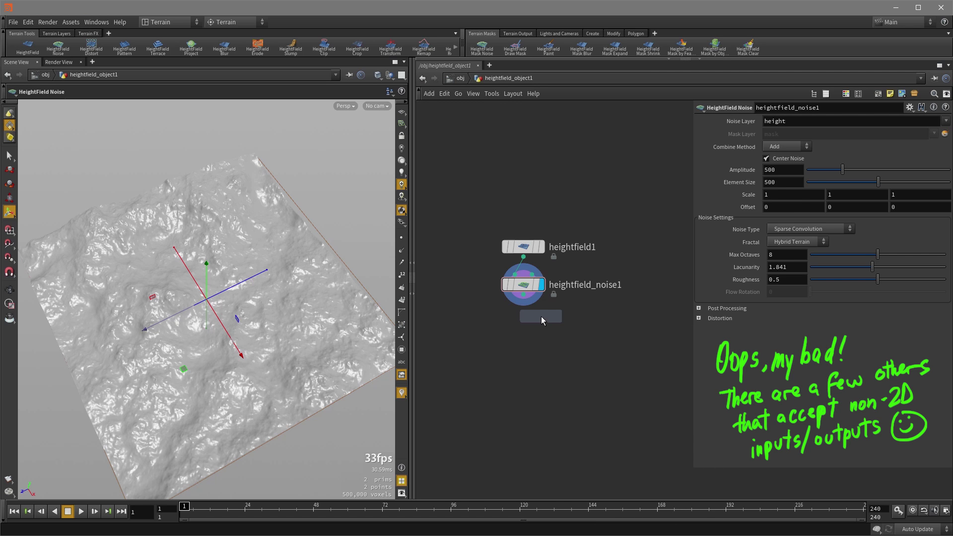
left_click(646, 274)
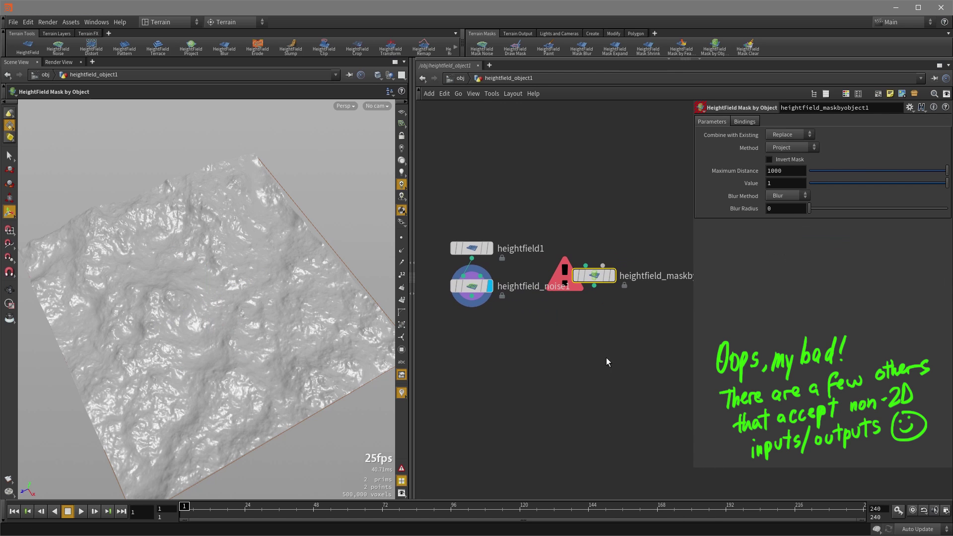
middle_click_drag(578, 350, 547, 366)
scroll(551, 364, "down", 1)
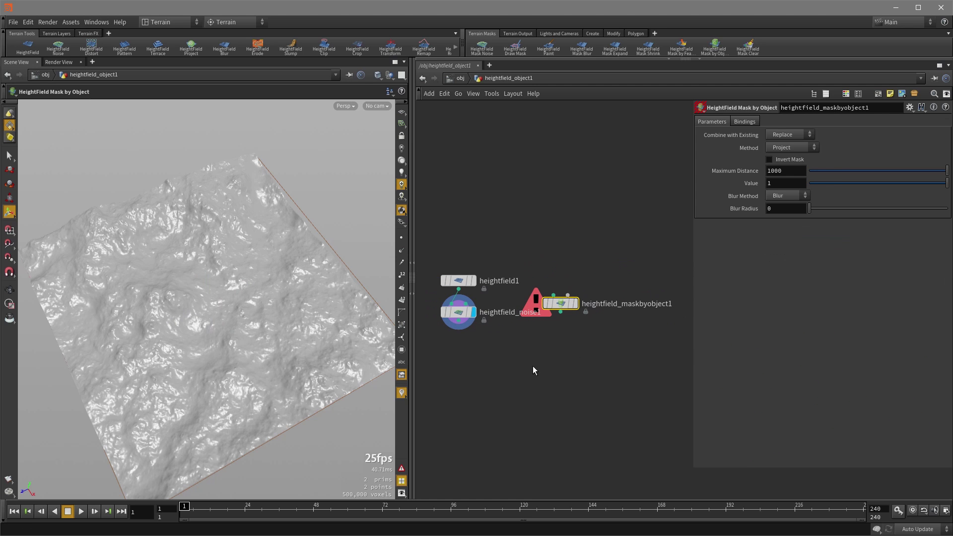
Add a Box node and connect its output to the second input of the HeightField Mask by Object node
key("Tab")
type("ob")
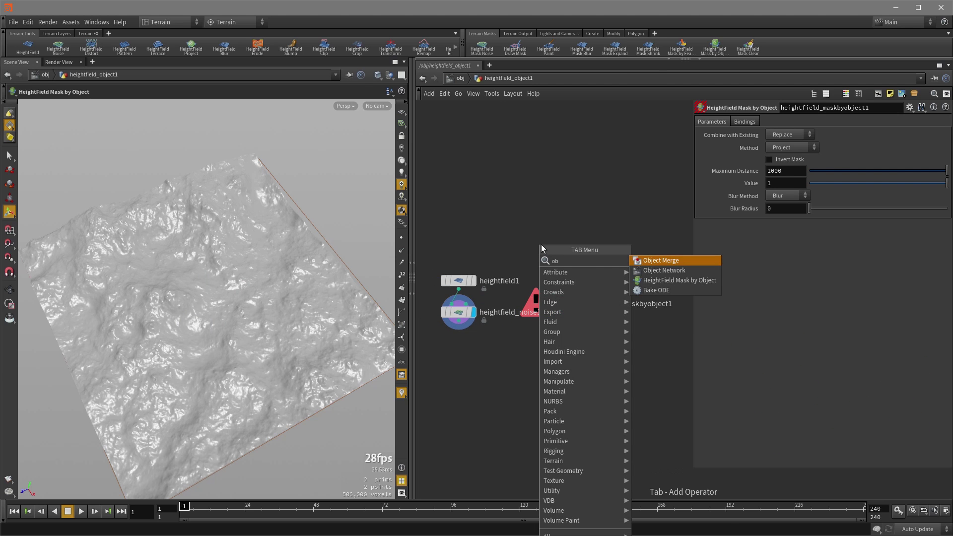
key("BackSpace")
key("BackSpace")
type("bo")
left_click_drag(544, 253, 570, 298)
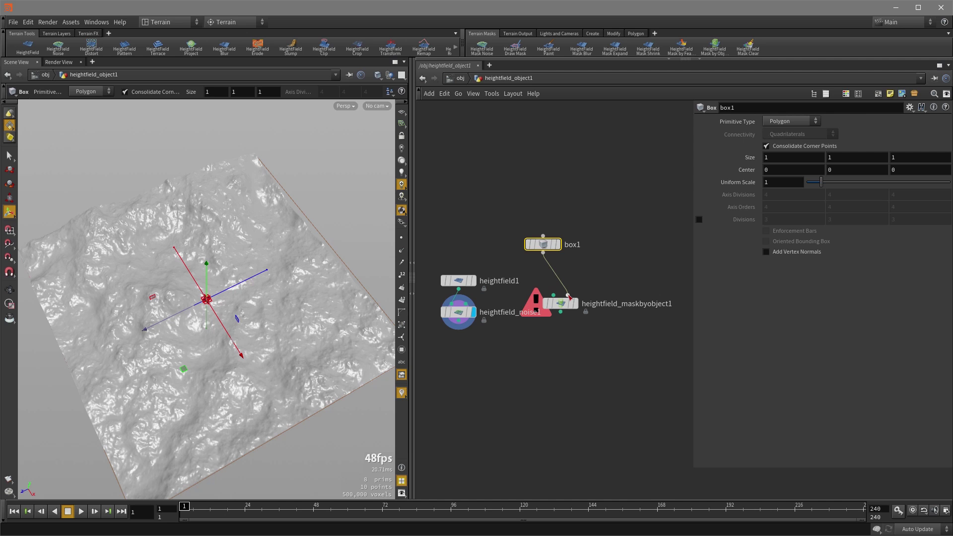
Wire the heightfield into the mask-by-object node's first input, and that node's output into the noise node's mask input
left_click(553, 297)
left_click(458, 289)
left_click_drag(461, 324, 479, 357)
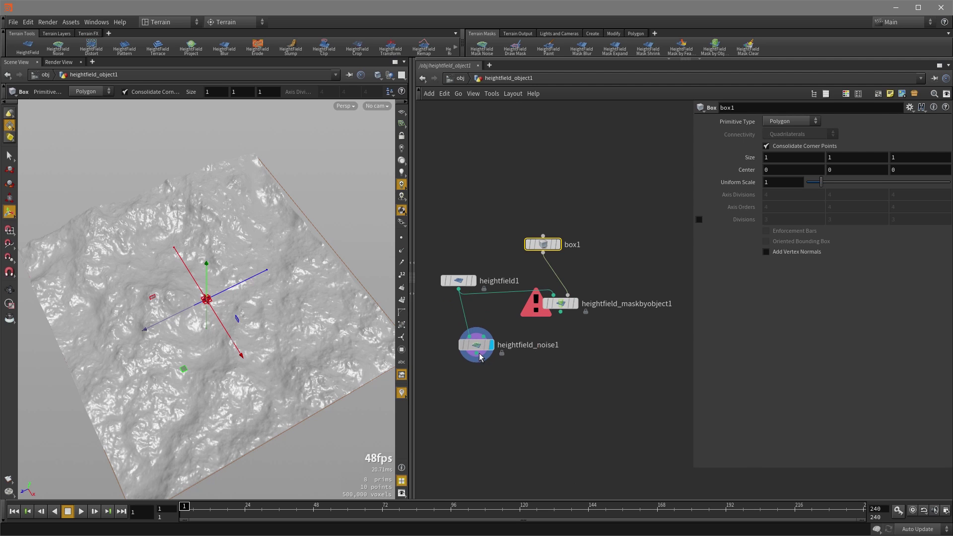
left_click(561, 312)
left_click(490, 347)
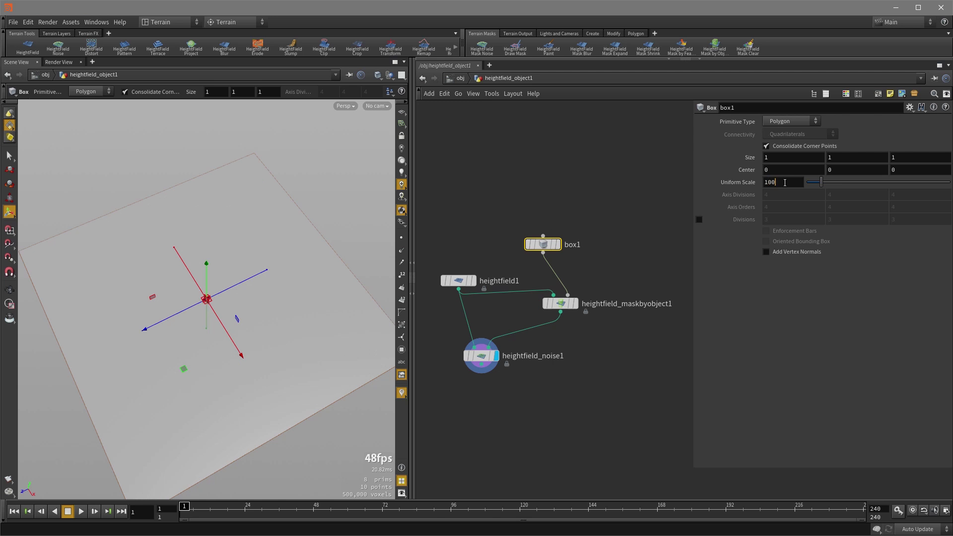
Set the box's uniform scale to 100 and invert the mask on the mask-by-object node
key("Return")
left_click(459, 281)
left_click(561, 303)
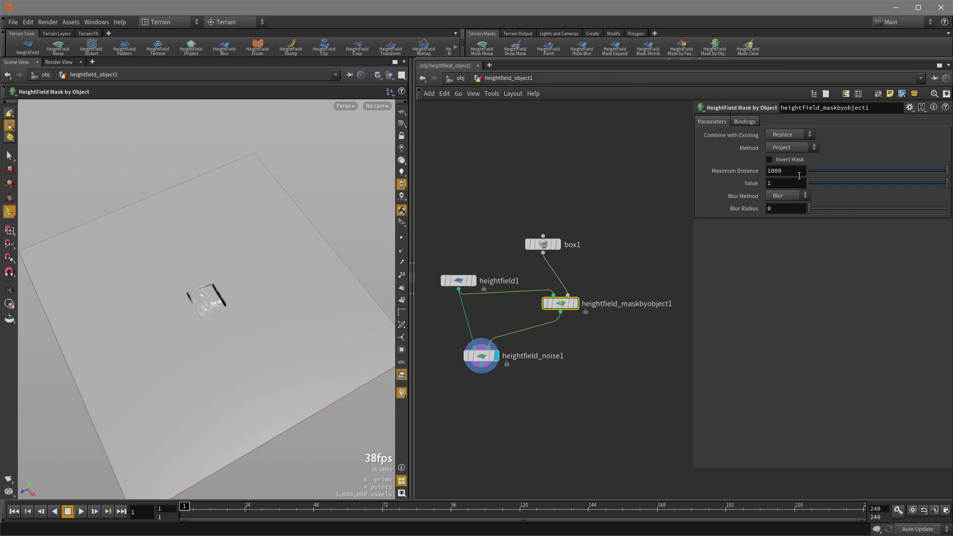
left_click_drag(293, 273, 252, 281, "alt")
scroll(253, 282, "up", 4)
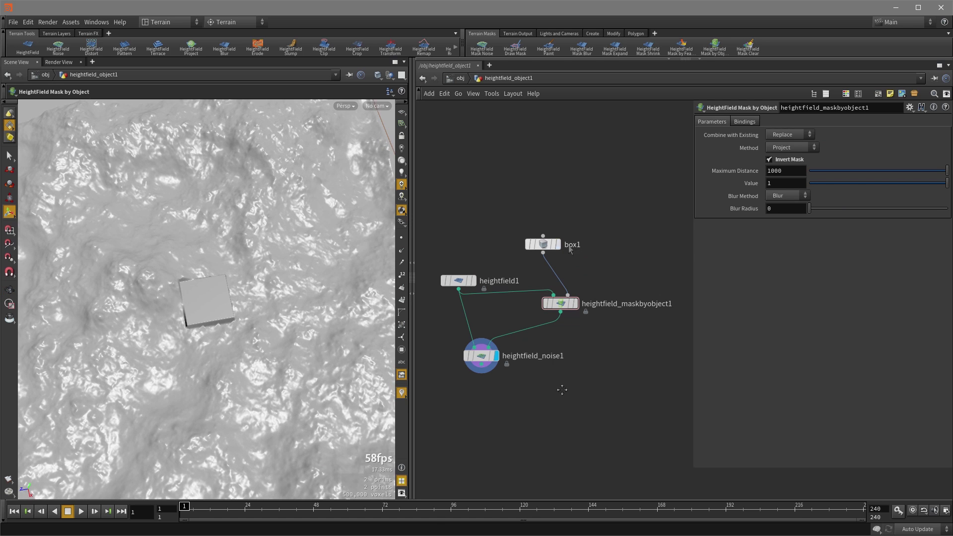
Delete the box and mask-by-object nodes and disconnect the leftover wire from the noise node's mask input
middle_click_drag(562, 390, 575, 387)
left_click_drag(563, 214, 624, 323)
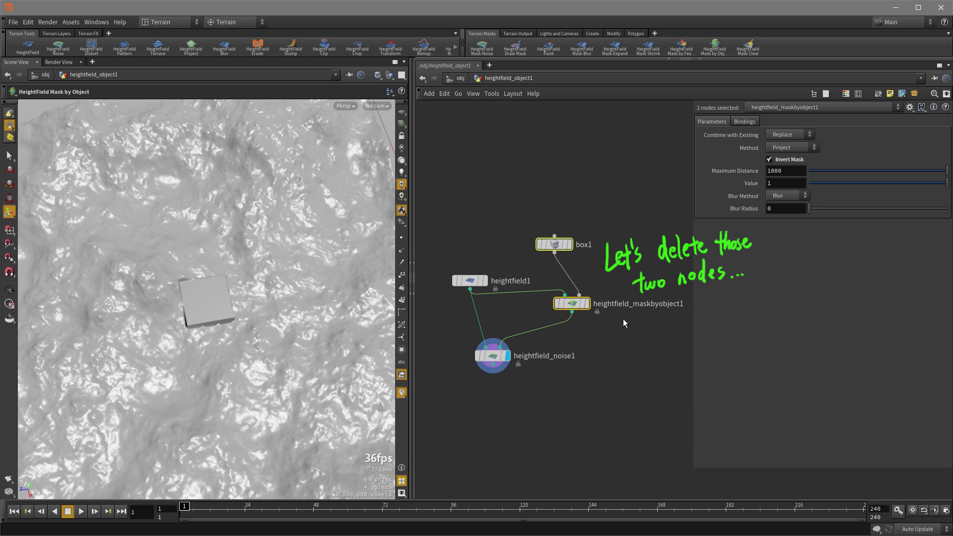
key("Delete")
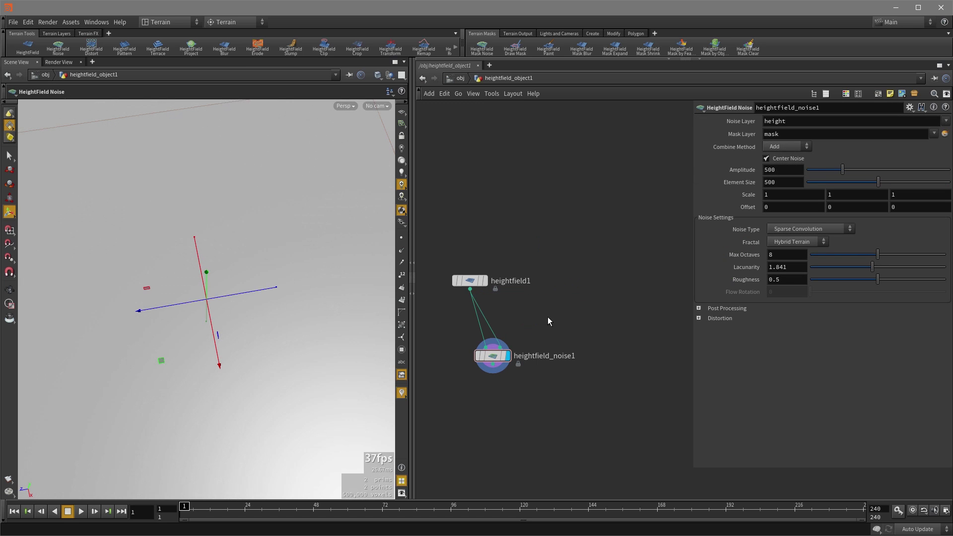
left_click_drag(495, 329, 483, 326)
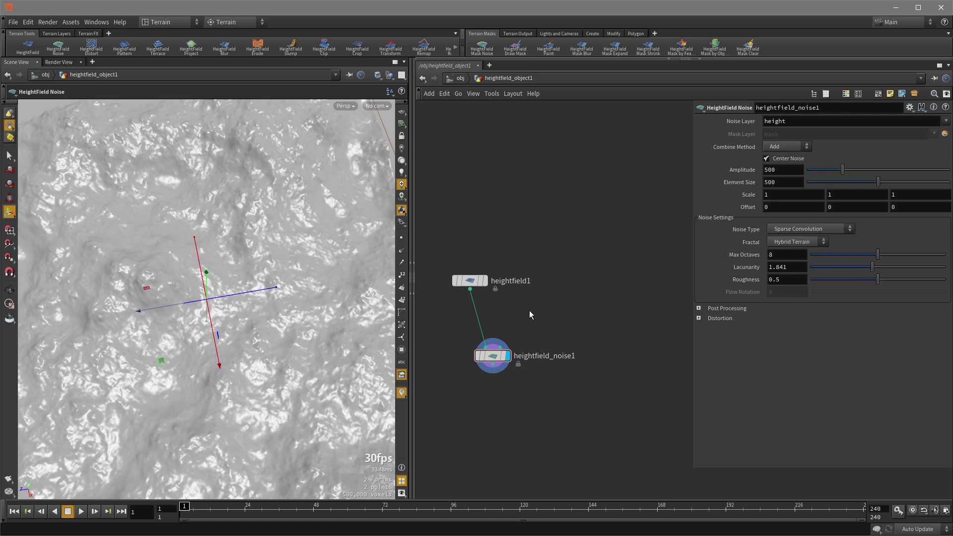
Enable lattice warp on the heightfield noise with a value of 1.8405, and set the noise amplitude to 300
left_click(707, 319)
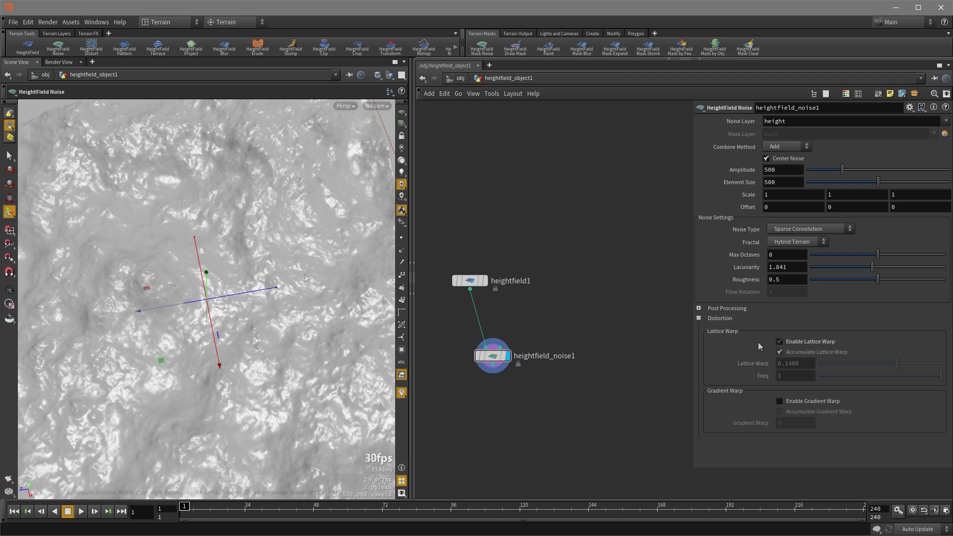
left_click(780, 342)
scroll(237, 286, "down", 4)
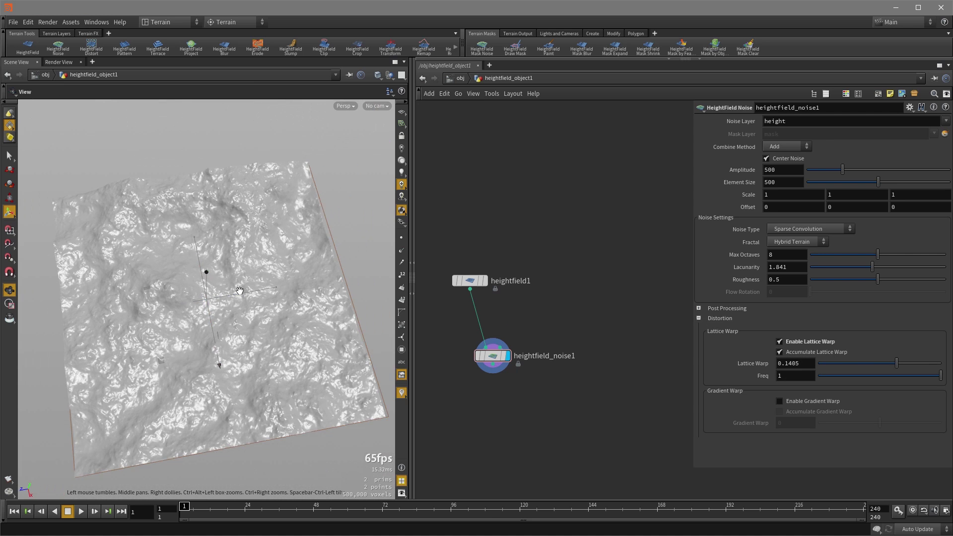
left_click_drag(237, 285, 341, 293, "alt")
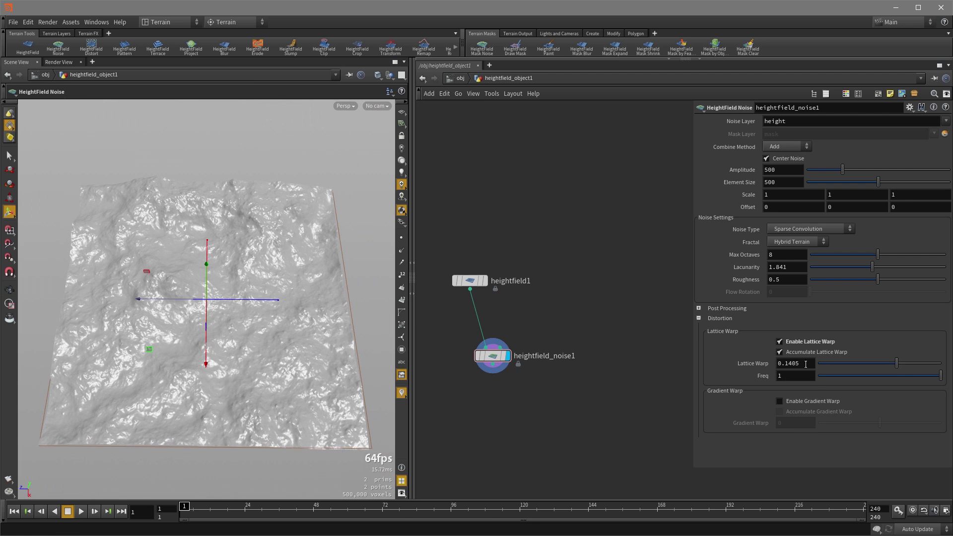
middle_click_drag(795, 363, 824, 363)
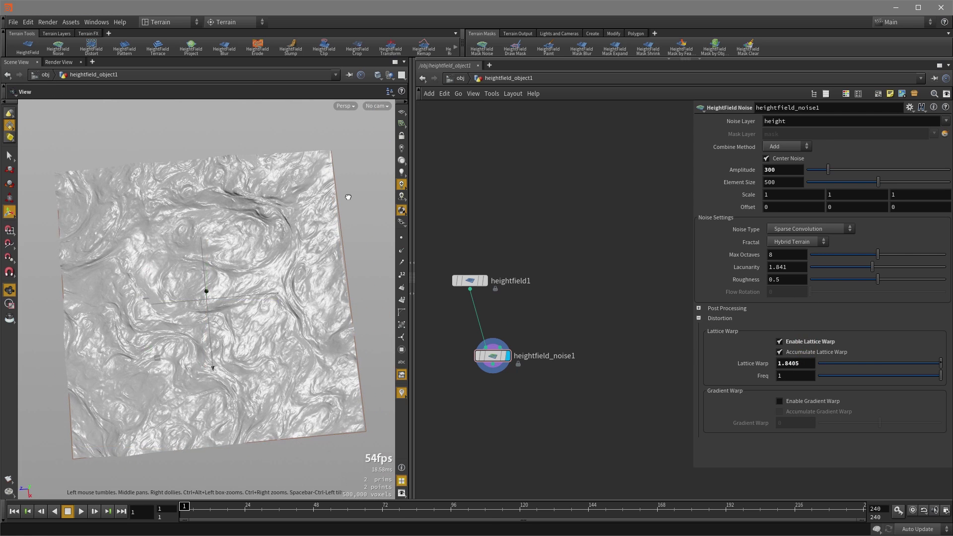
left_click_drag(348, 197, 364, 192)
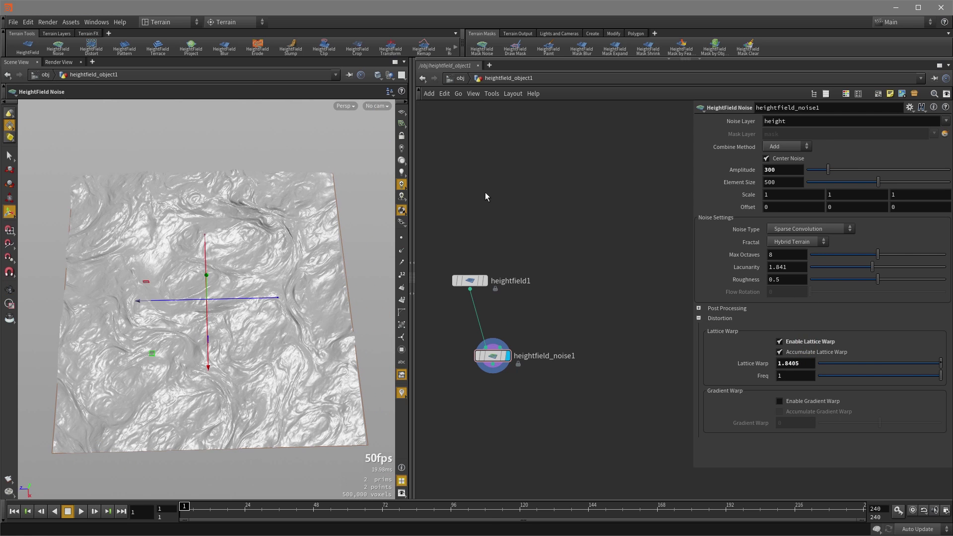
Add a HeightField Pattern node beside the noise node and wire the base heightfield into its first input
key("Tab")
type("patt")
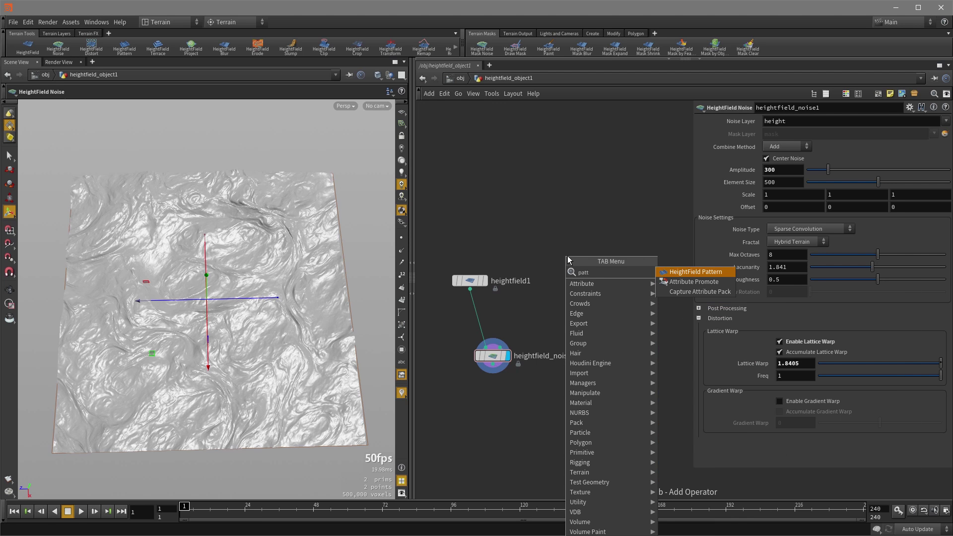
key("Return")
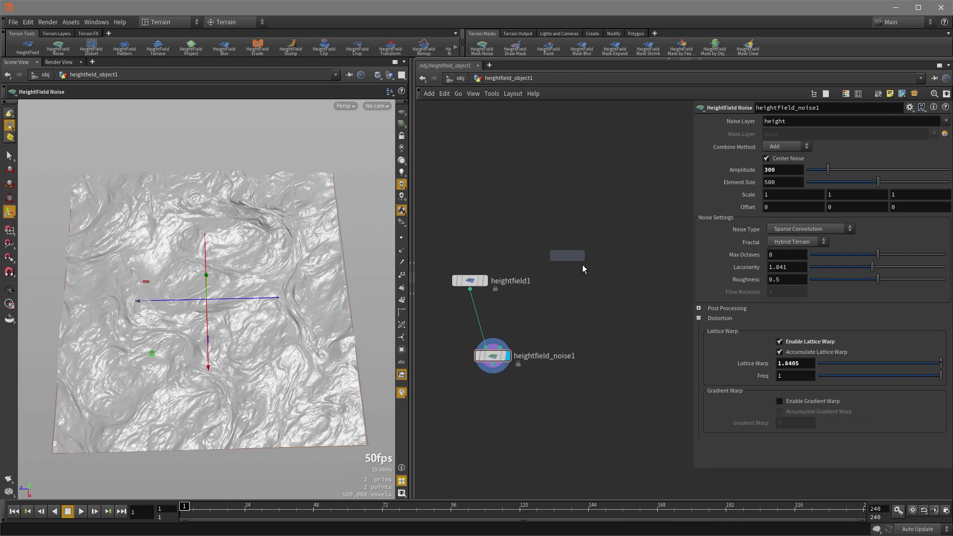
left_click(580, 302)
left_click(470, 289)
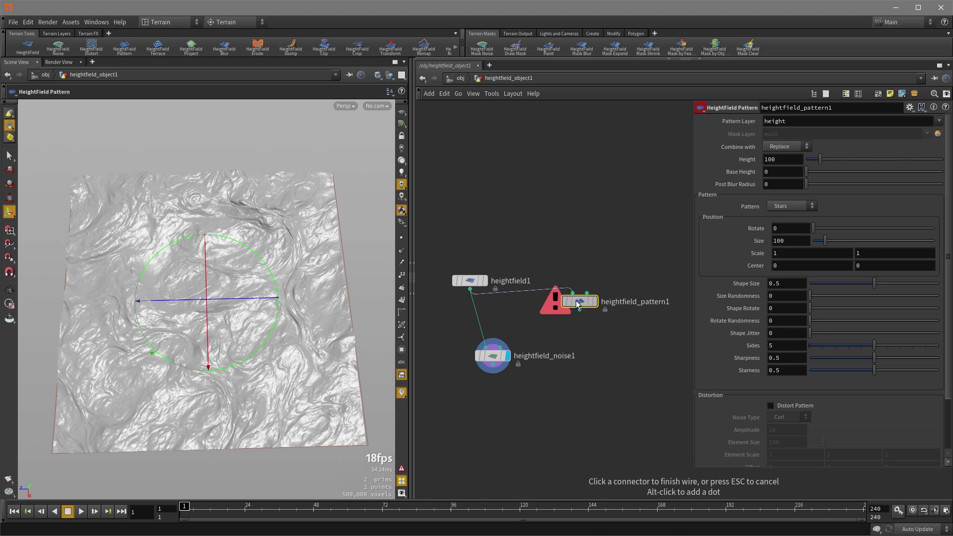
left_click(573, 293)
Add a HeightField Layer node fed by the noise and pattern nodes, and set its display flag
key("Tab")
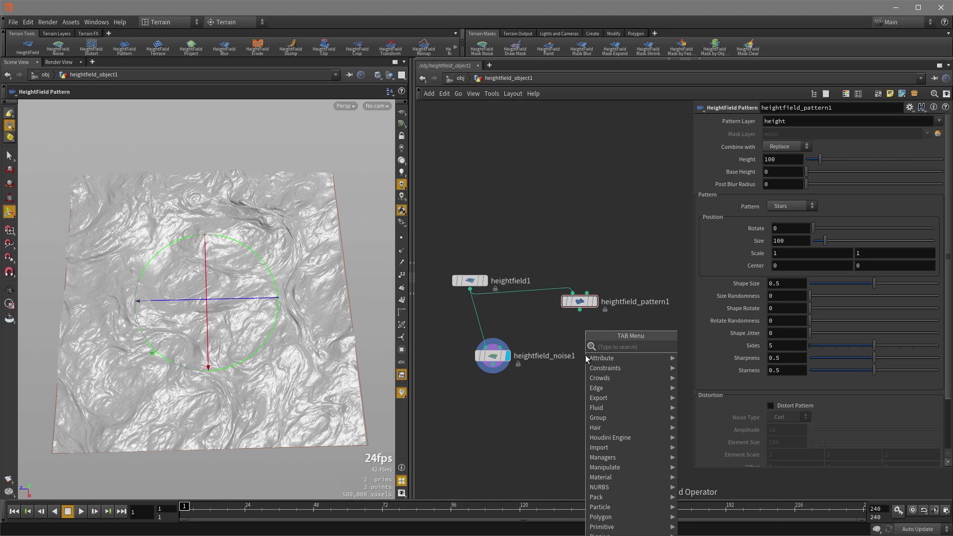
type("hfl")
key("Return")
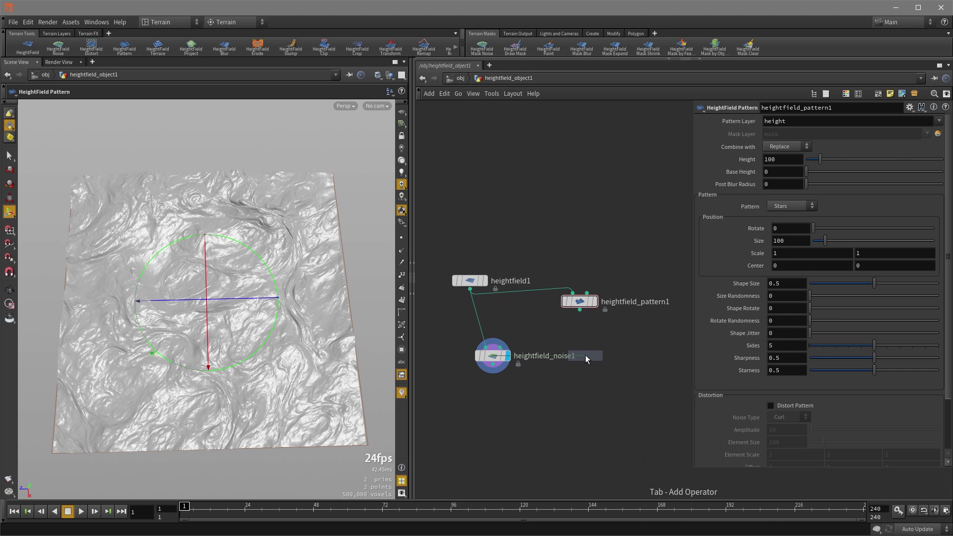
left_click(529, 410)
left_click_drag(600, 266, 524, 401)
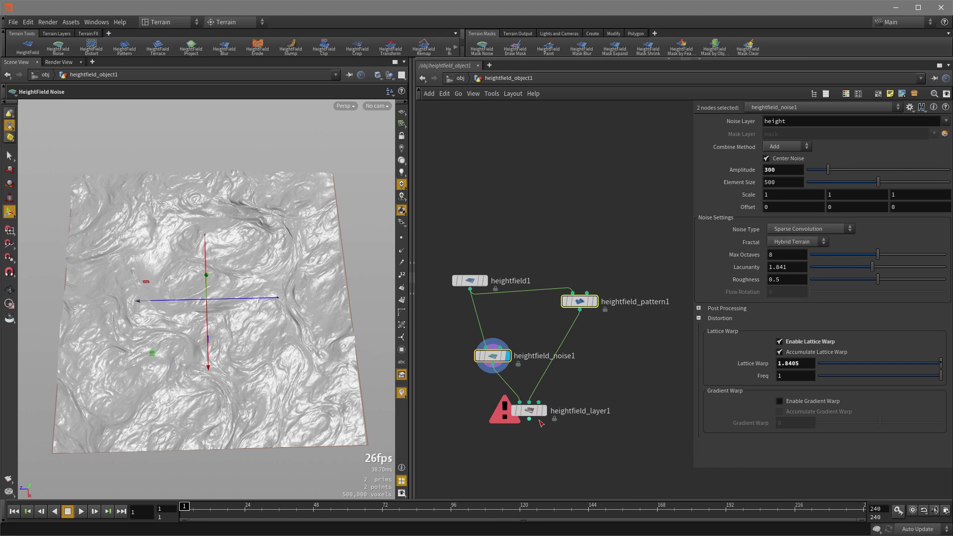
key("r")
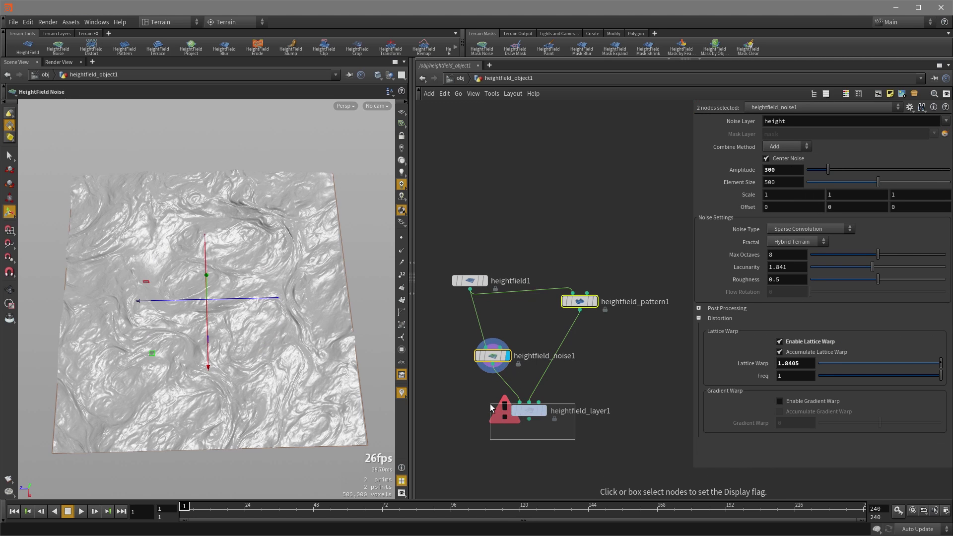
left_click(542, 411)
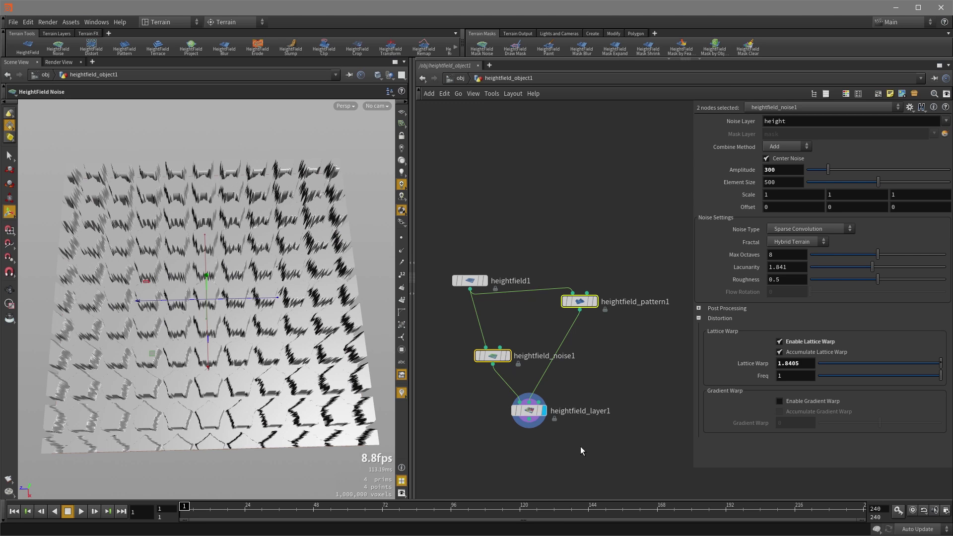
Set the layer mode of the HeightField Layer node to Add
left_click(529, 410)
left_click(787, 121)
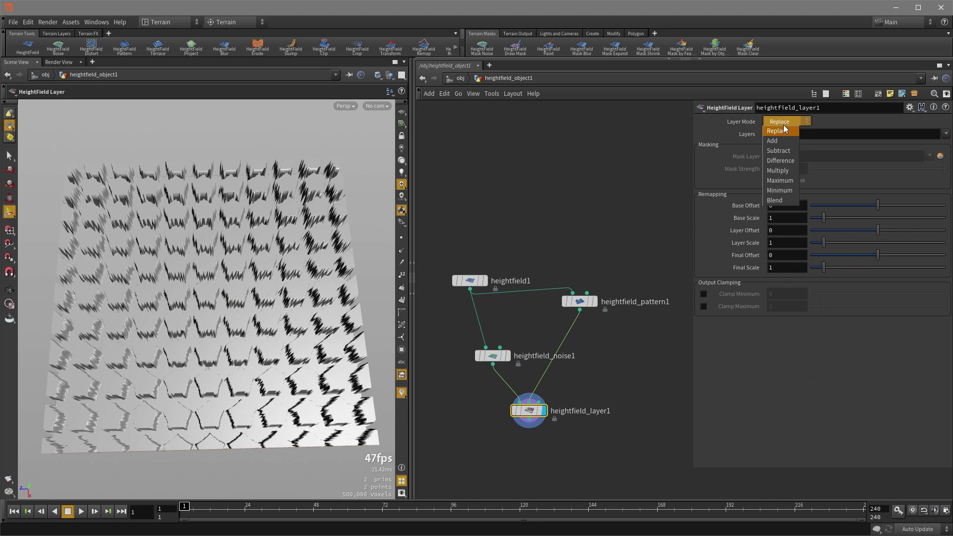
left_click(780, 135)
Configure the pattern as Steps: post blur radius 69.8, rotate 234, step height 116, distortion enabled with amplitude 89, element size 255, roughness 0.595
left_click_drag(598, 318, 553, 253)
left_click(794, 207)
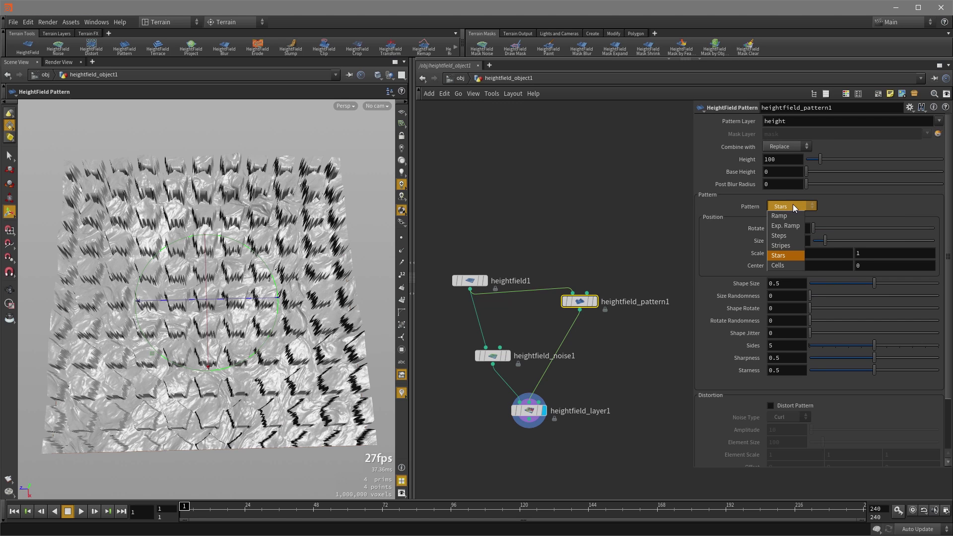
left_click(792, 236)
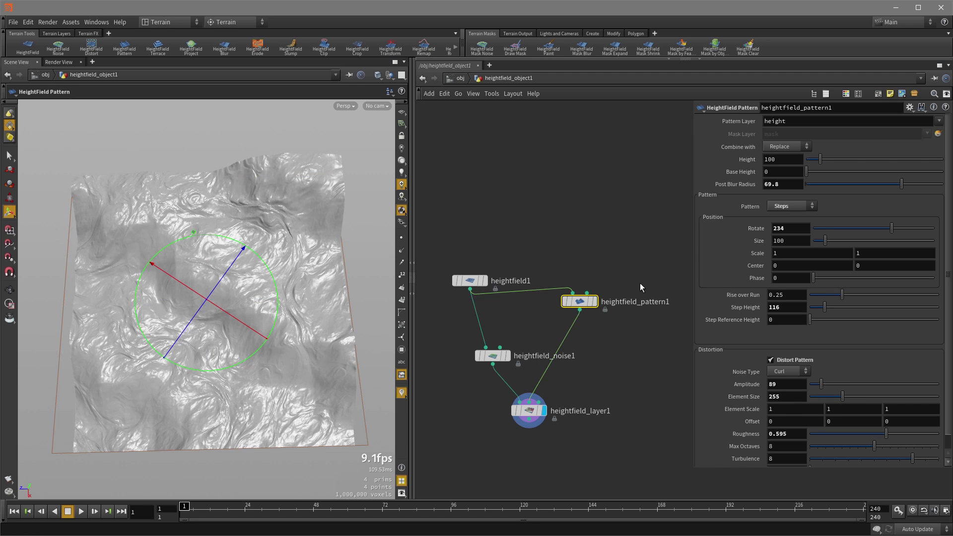
key("Escape")
left_click_drag(321, 442, 354, 283)
key("Return")
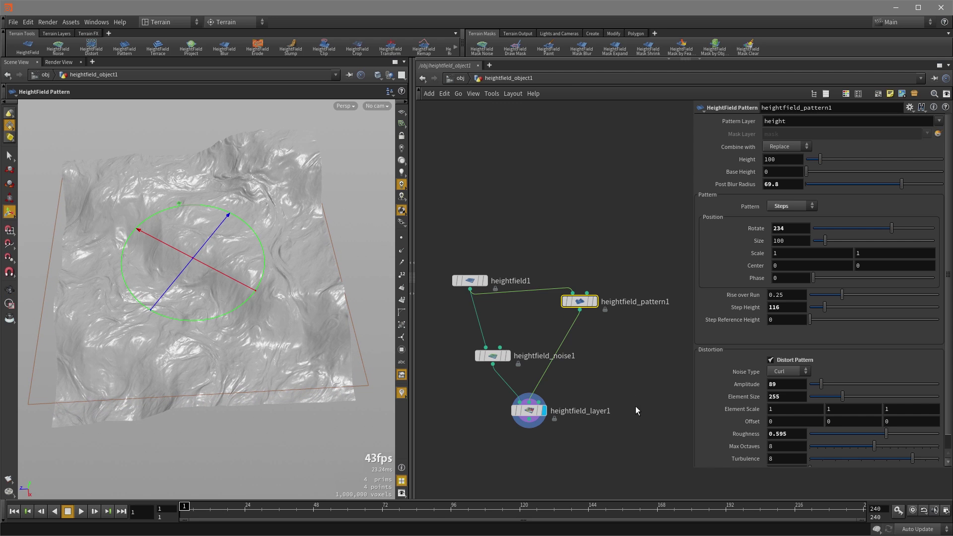
Add a HeightField Paint node below the layer node, fed by the layer's output
left_click(630, 391)
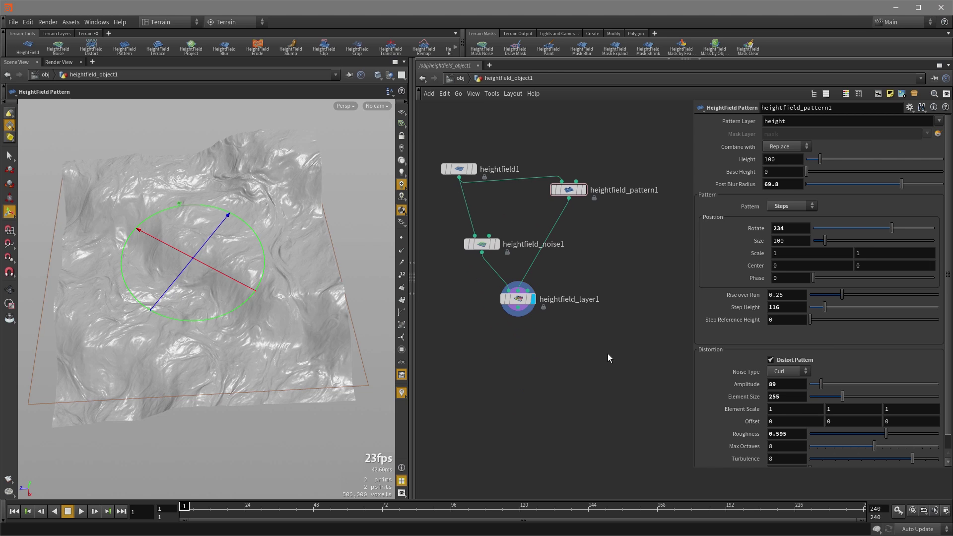
key("Tab")
type("paint")
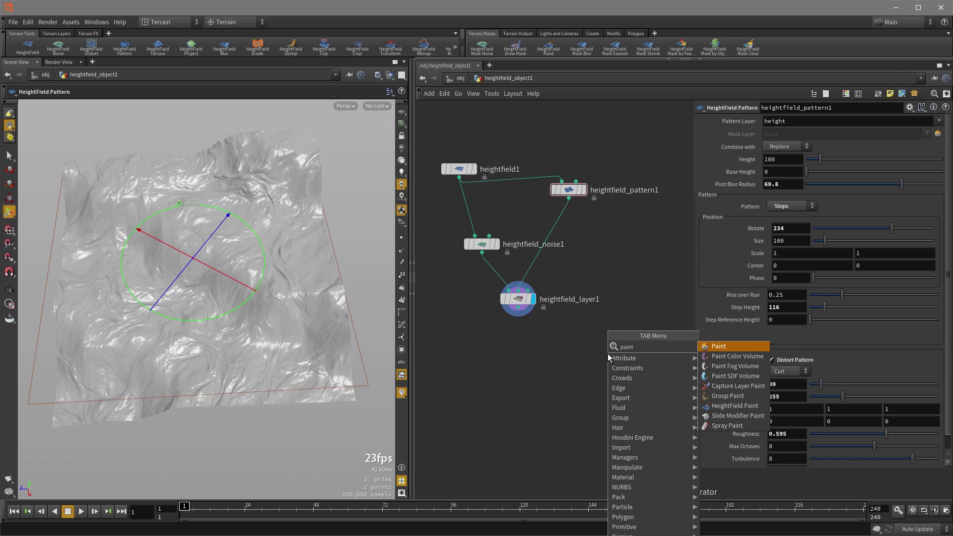
left_click(721, 407)
left_click(555, 352)
Enlarge the brush radius to 162.837 and paint a mask across the terrain's far side and down its middle
scroll(228, 286, "up", 4)
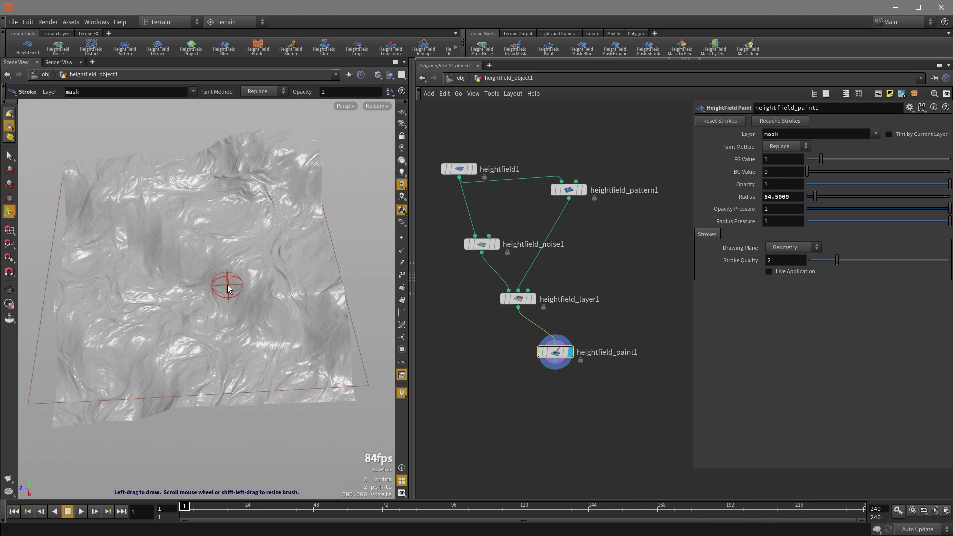
scroll(228, 286, "up", 6)
mouse_move(228, 263)
left_mouse_down("alt")
mouse_move(228, 277)
mouse_move(228, 264)
mouse_move(240, 263)
left_mouse_up("alt")
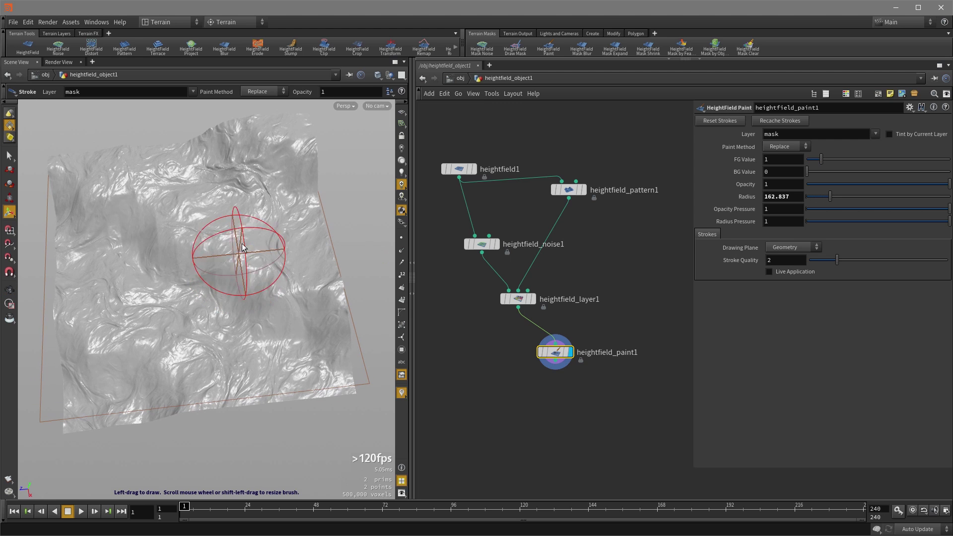
mouse_move(213, 181)
left_mouse_down()
mouse_move(176, 158)
mouse_move(135, 153)
mouse_move(244, 206)
mouse_move(307, 211)
left_mouse_up()
Add a HeightField Terrace node connected below the paint node
key("Tab")
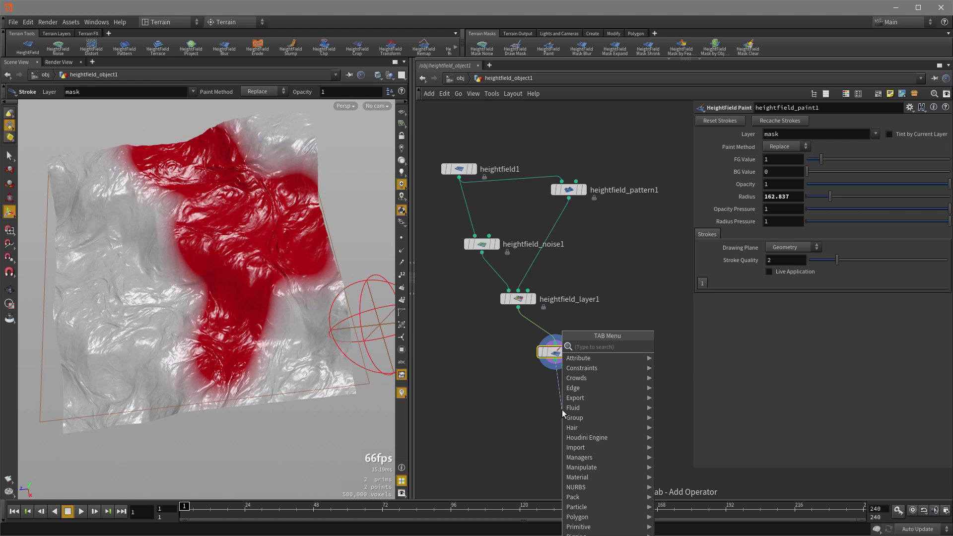
type("terr")
key("Down")
key("Return")
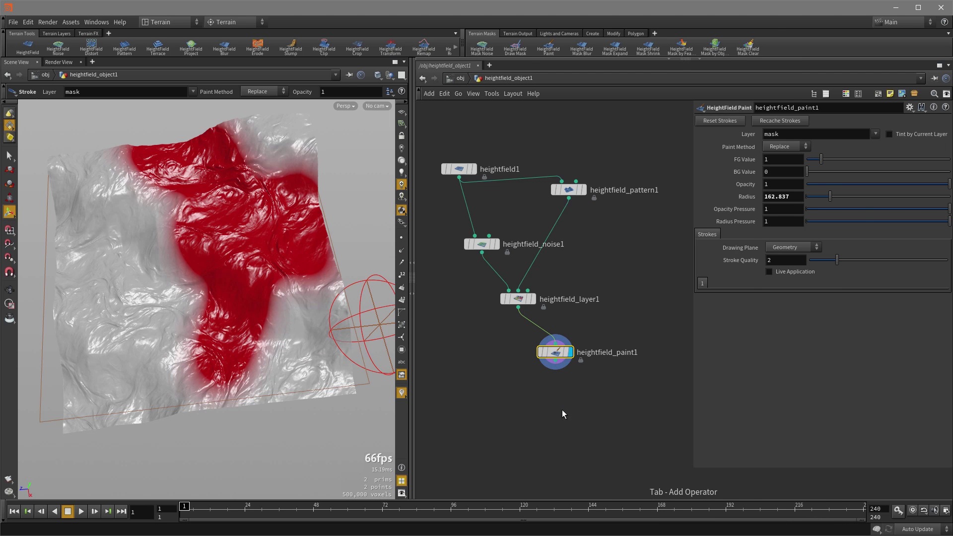
left_click(562, 409)
Wire the paint node's output into the terrace node's mask input and compute the terrace height range
left_click(556, 361)
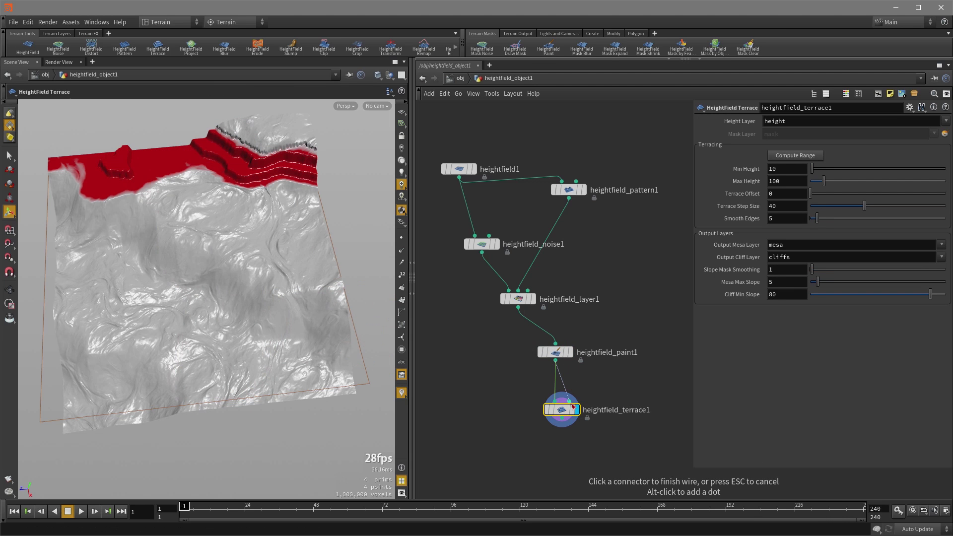
left_click(573, 406)
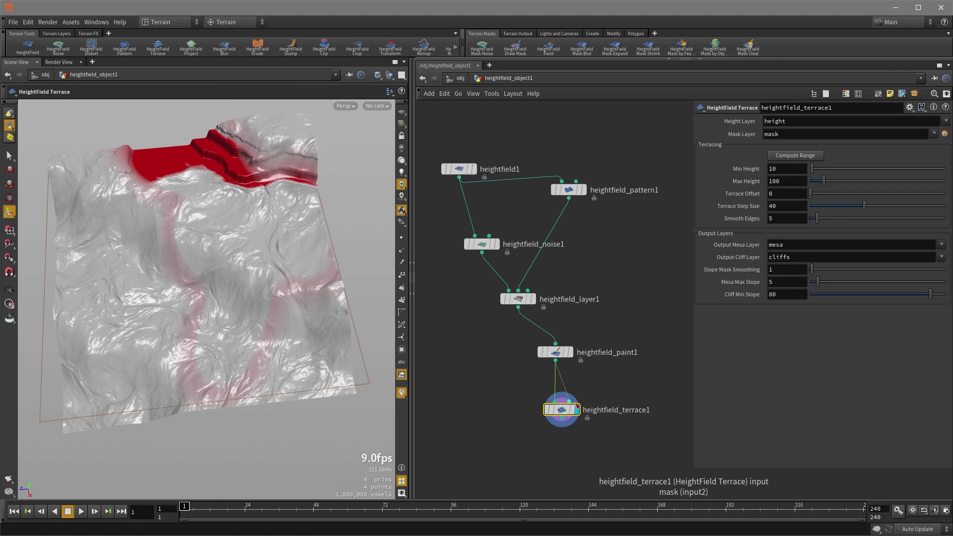
left_click(793, 156)
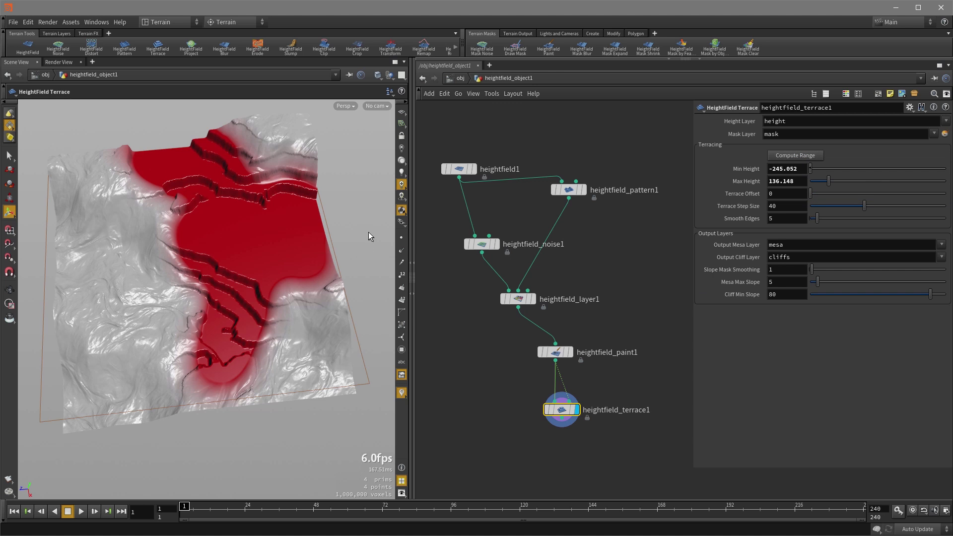
Select the paint node and extend the painted mask across the terrain's unmasked far corner
mouse_move(368, 232)
left_mouse_down("alt")
mouse_move(357, 241)
mouse_move(356, 224)
left_mouse_up("alt")
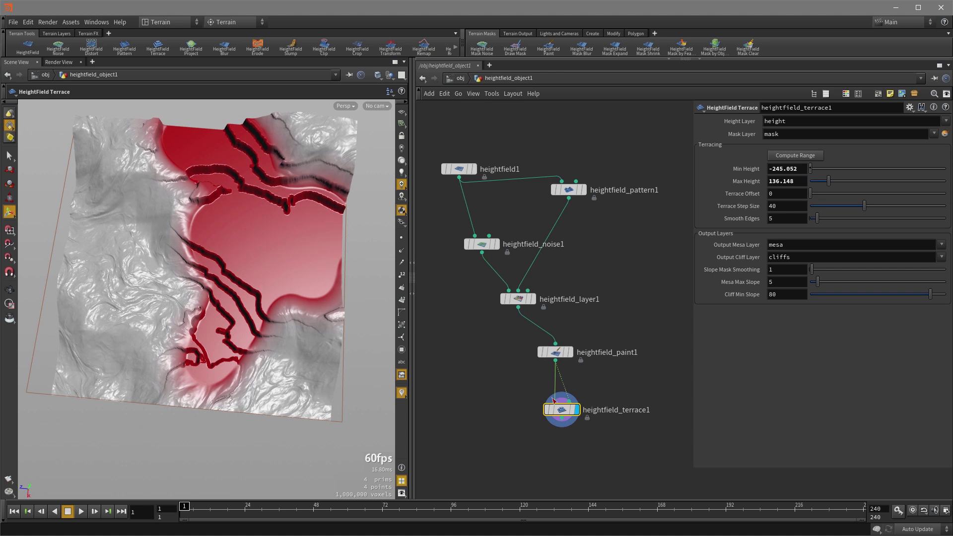
left_click(555, 353)
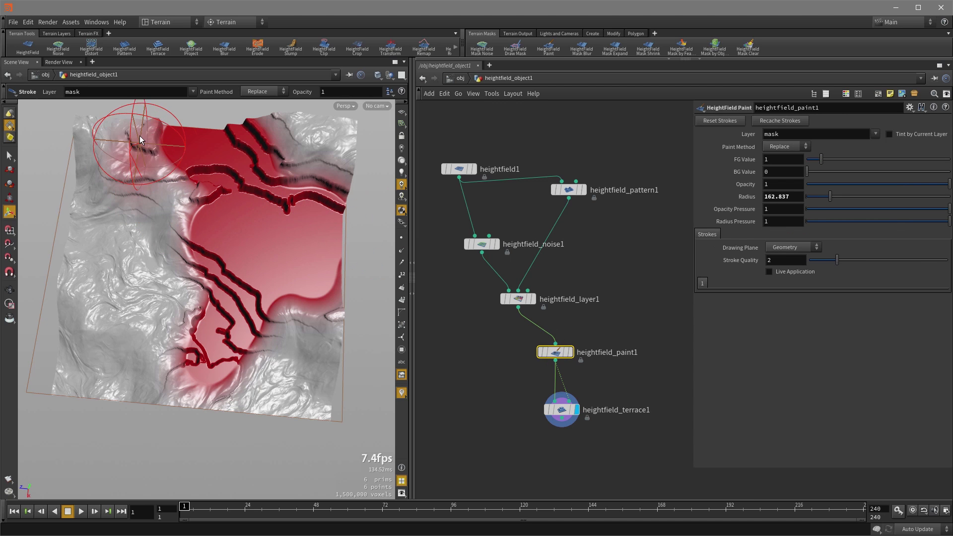
mouse_move(141, 139)
left_mouse_down()
mouse_move(149, 133)
mouse_move(135, 135)
mouse_move(244, 239)
mouse_move(309, 208)
left_mouse_up()
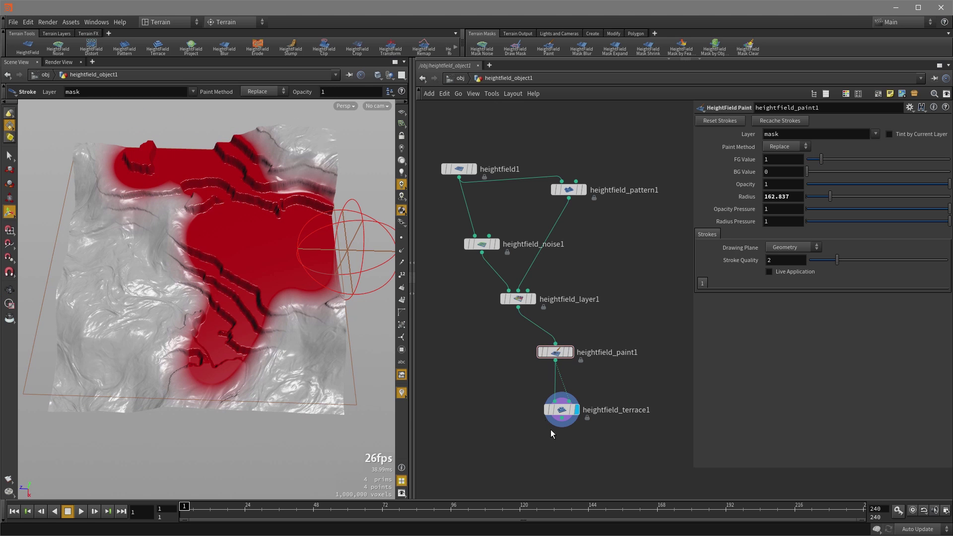
Add a HeightField Erode node below the terrace node, wire the terrace output into both its inputs, and display it
key("Tab")
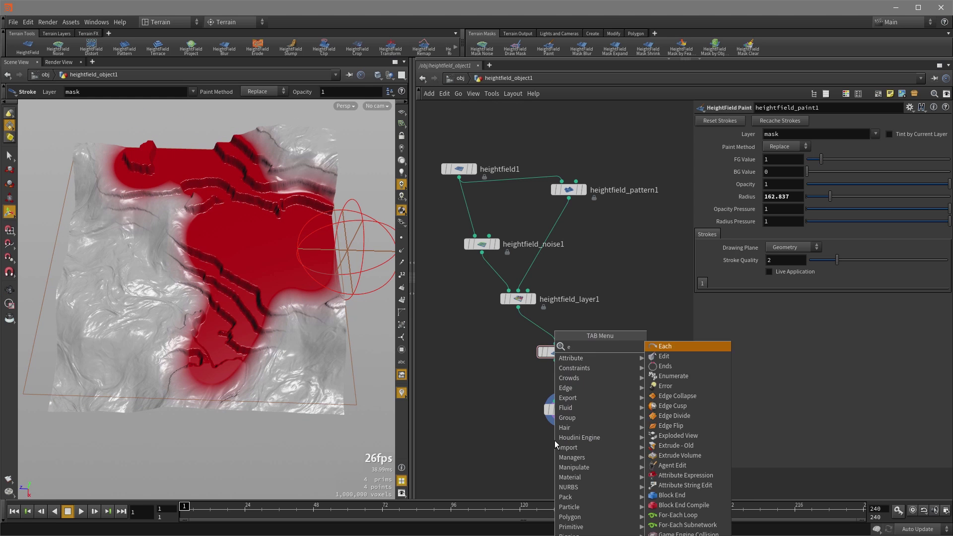
key("Escape")
key("Return")
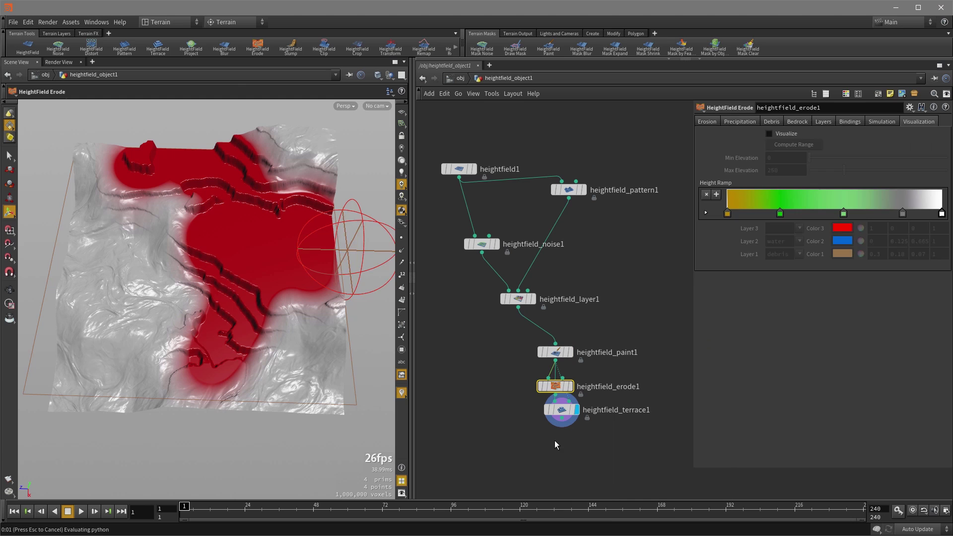
left_click_drag(554, 386, 557, 462)
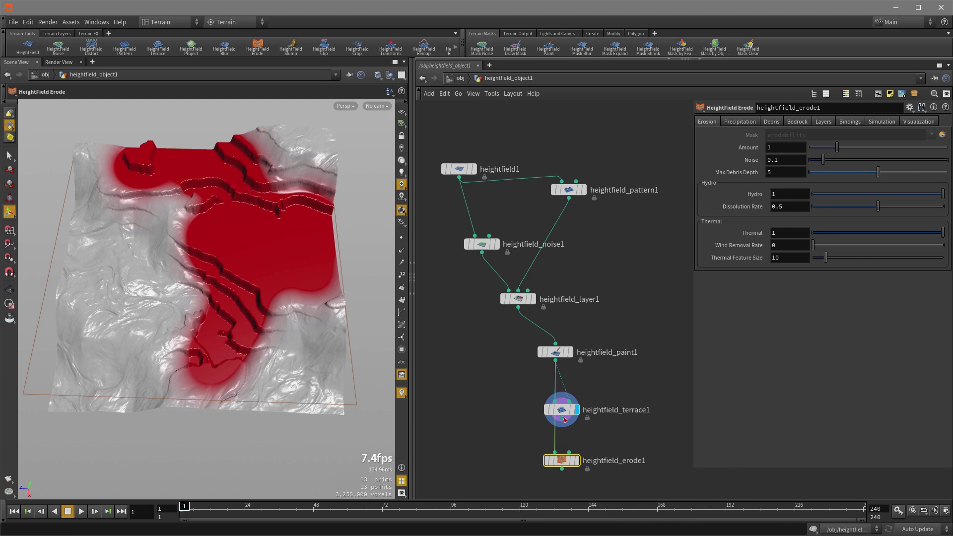
left_click_drag(562, 420, 556, 453)
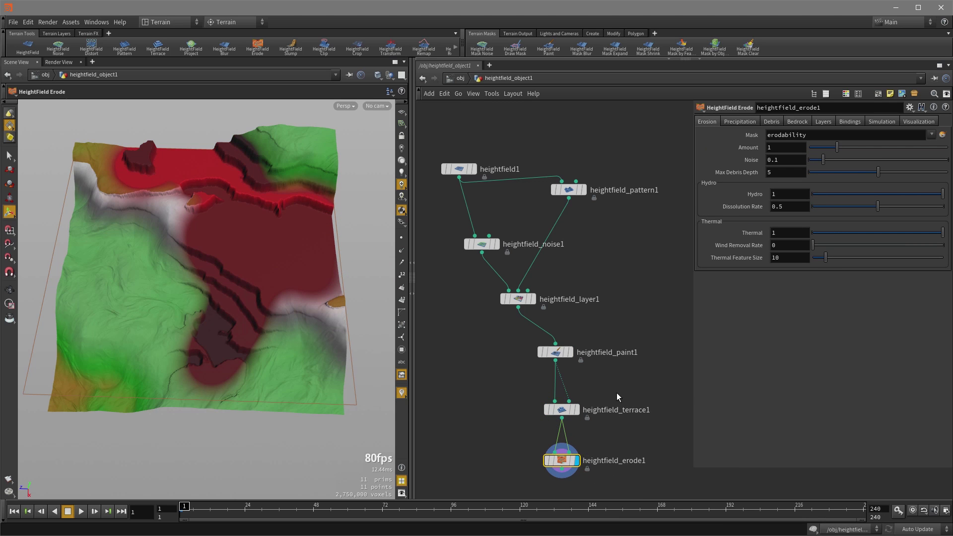
Set both the erosion mask and the precipitation mask of the erode node to the mask layer
left_click(932, 134)
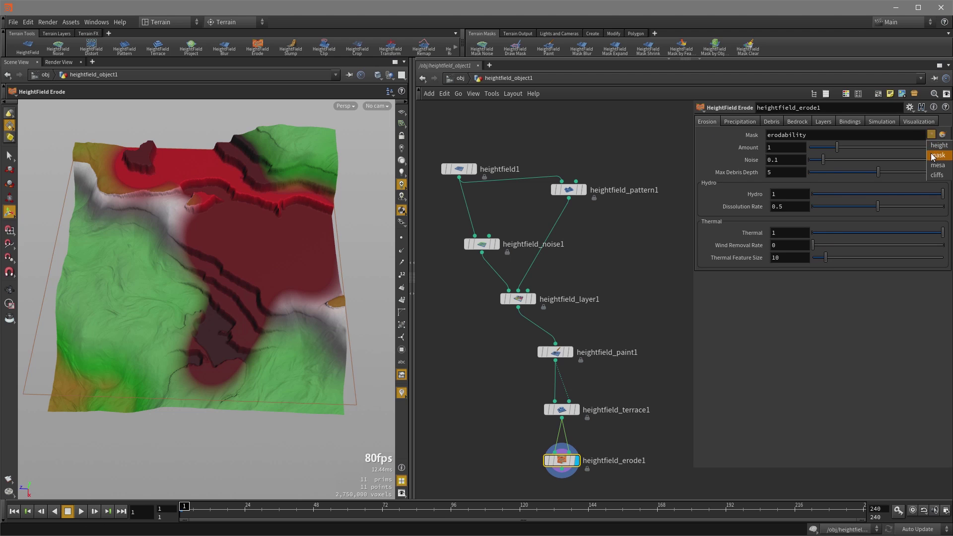
left_click(934, 155)
left_click(740, 122)
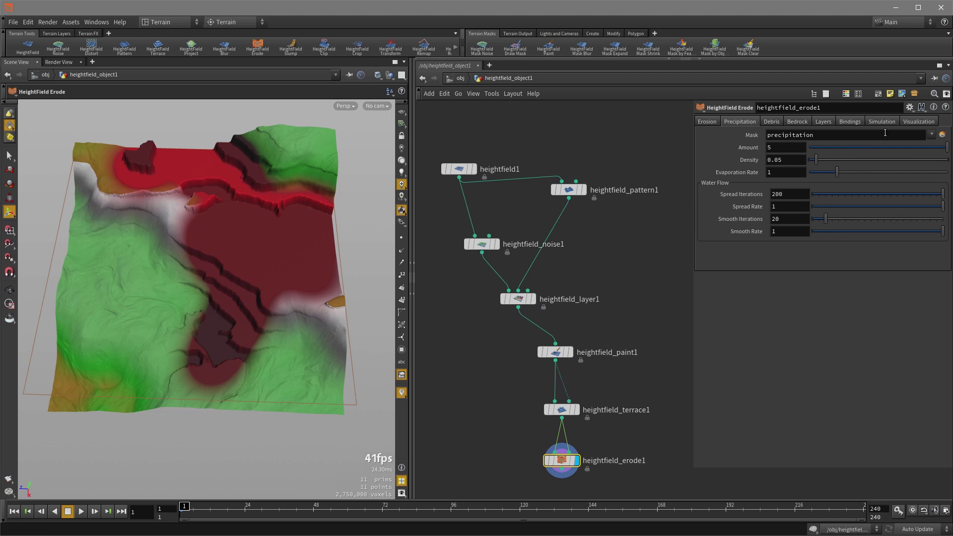
left_click(932, 134)
left_click(939, 155)
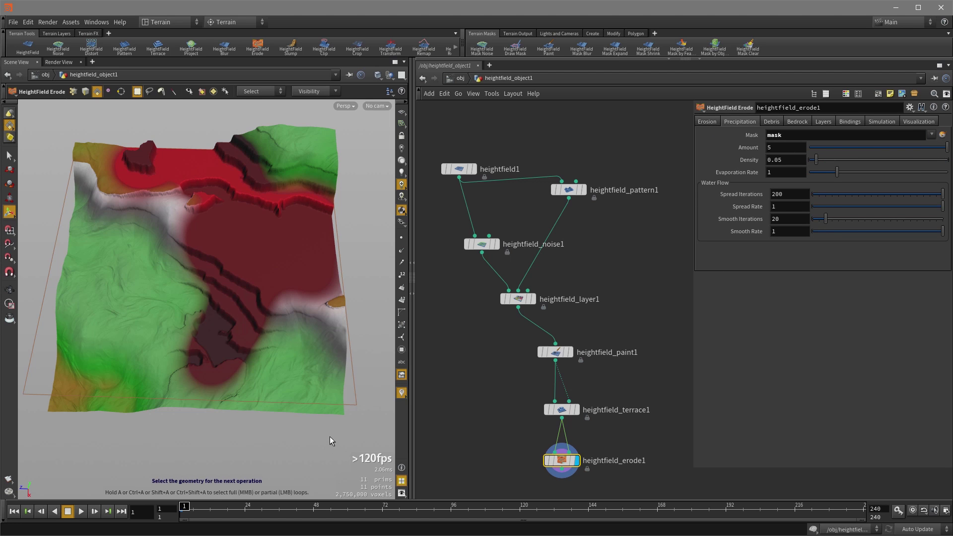
key("Up")
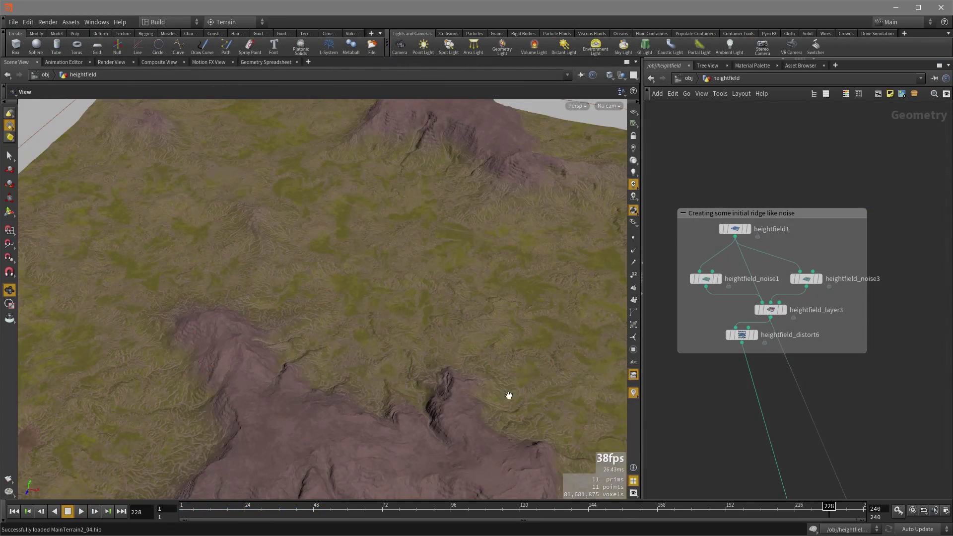
Examine the finished terrain in MainTerrain2_04.hip and its full heightfield node network, including a close-up in the maximized viewport
left_click_drag(475, 368, 383, 300)
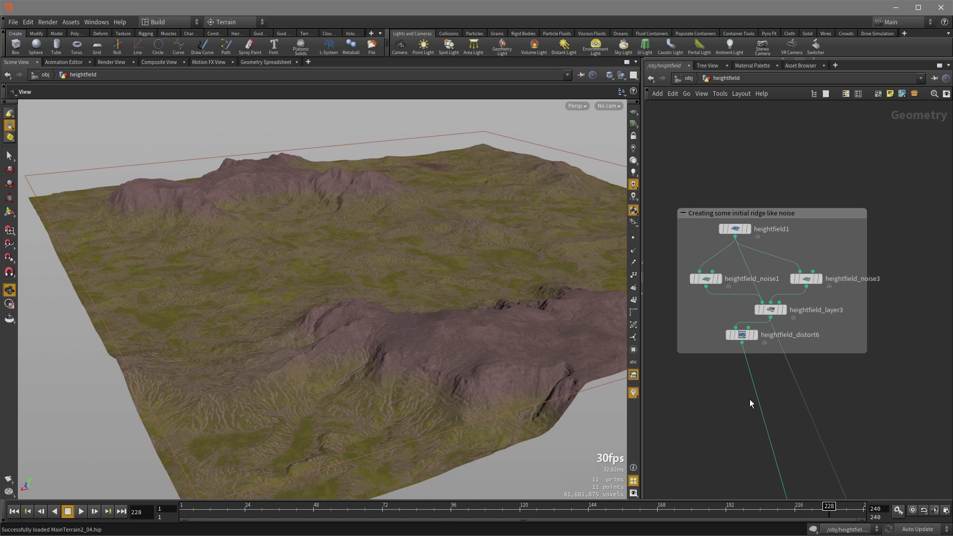
scroll(736, 438, "down", 2)
middle_click_drag(725, 445, 736, 232)
scroll(707, 371, "down", 5)
middle_click_drag(738, 387, 739, 423)
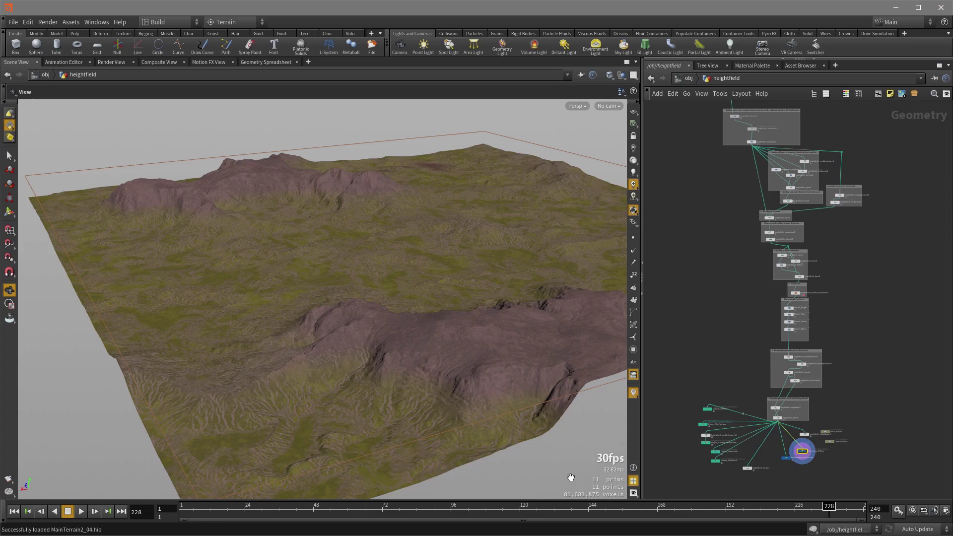
key("ctrl+b")
scroll(566, 341, "up", 5)
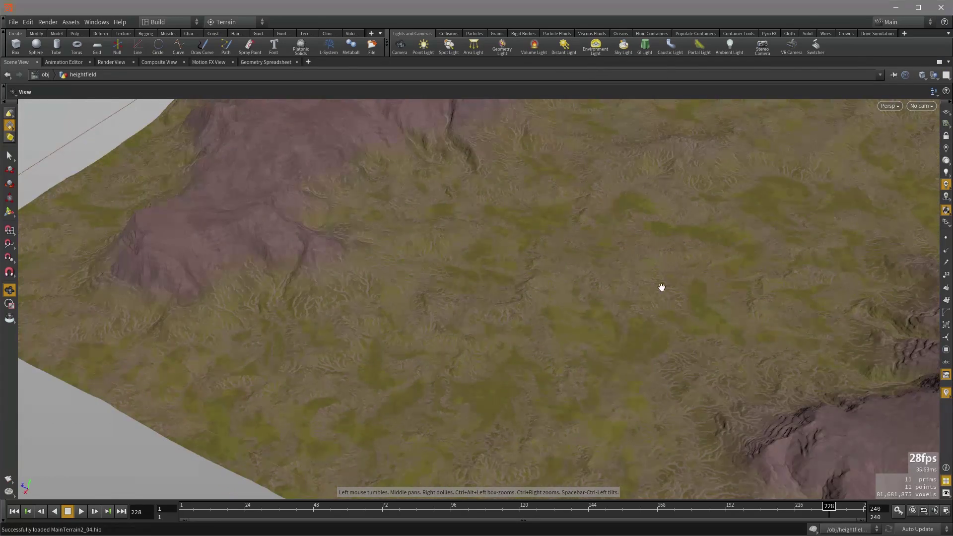
left_click_drag(458, 376, 580, 356)
middle_click_drag(397, 258, 538, 364)
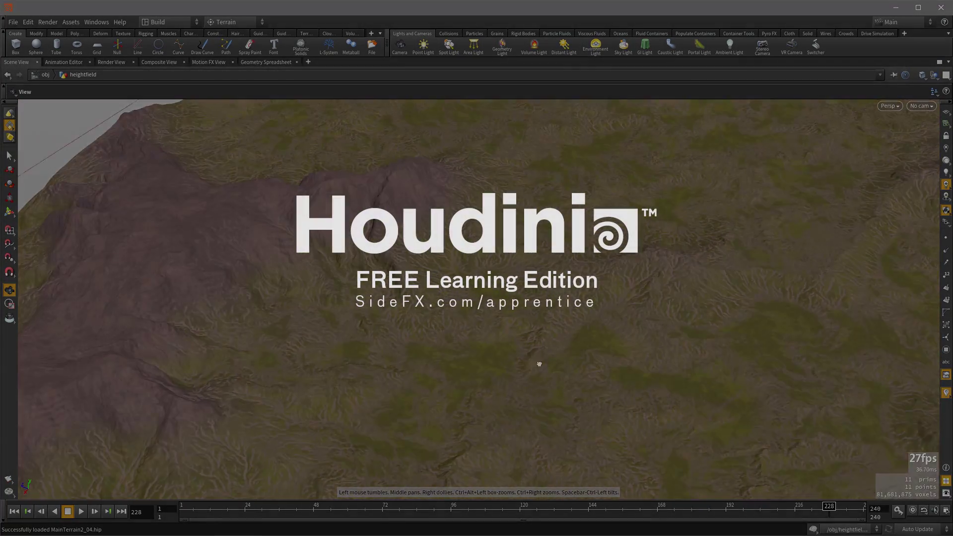